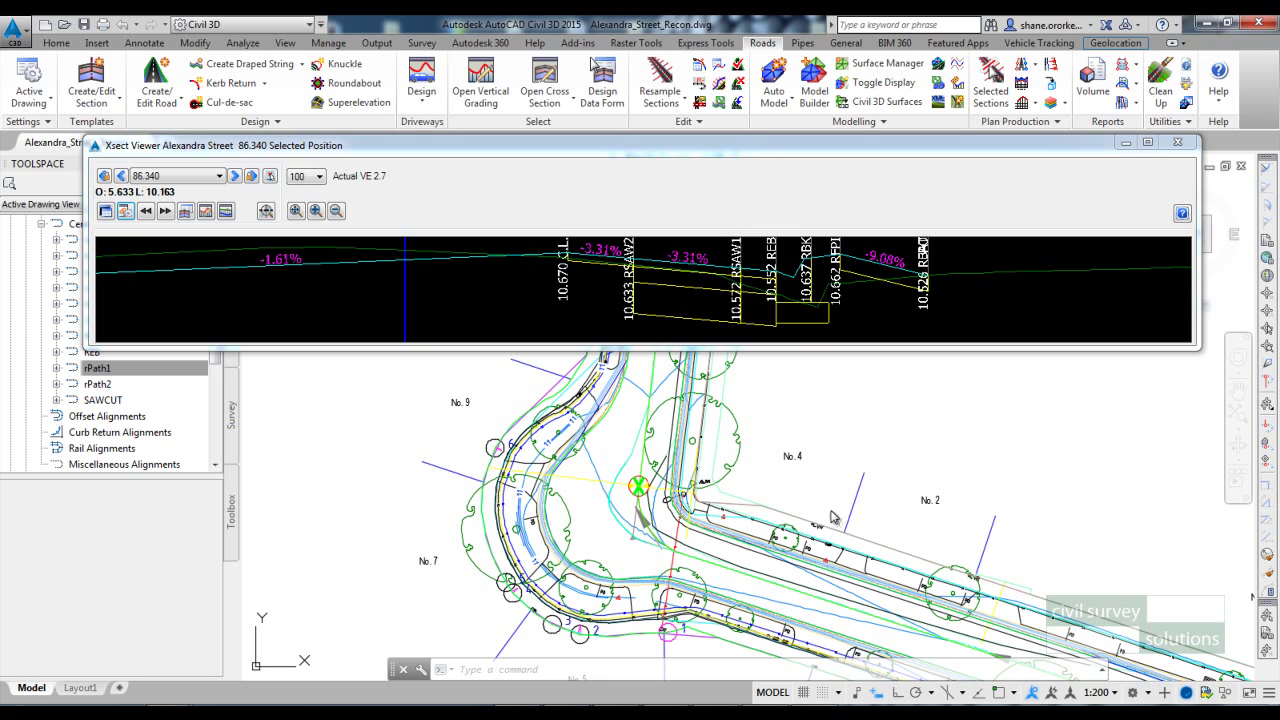
Zoom into the road junction and select the Offset alignment string there.
scroll(685, 483, "up", 2)
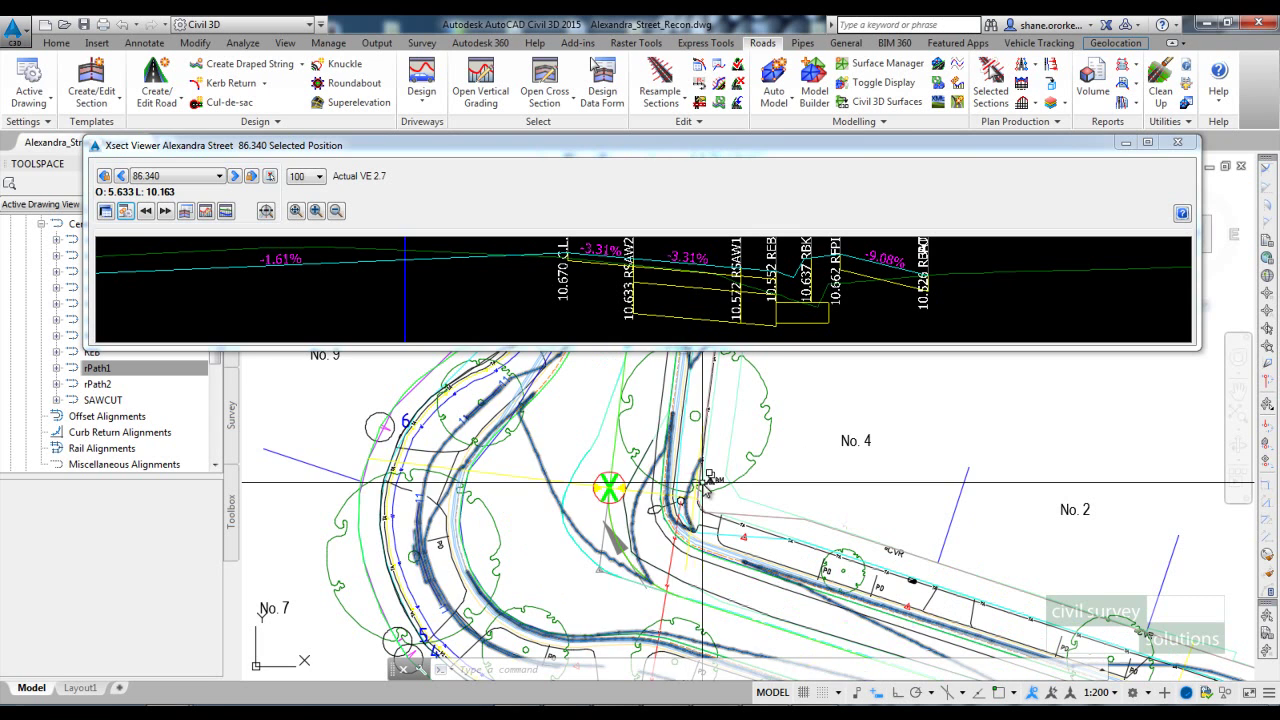
left_click(598, 465)
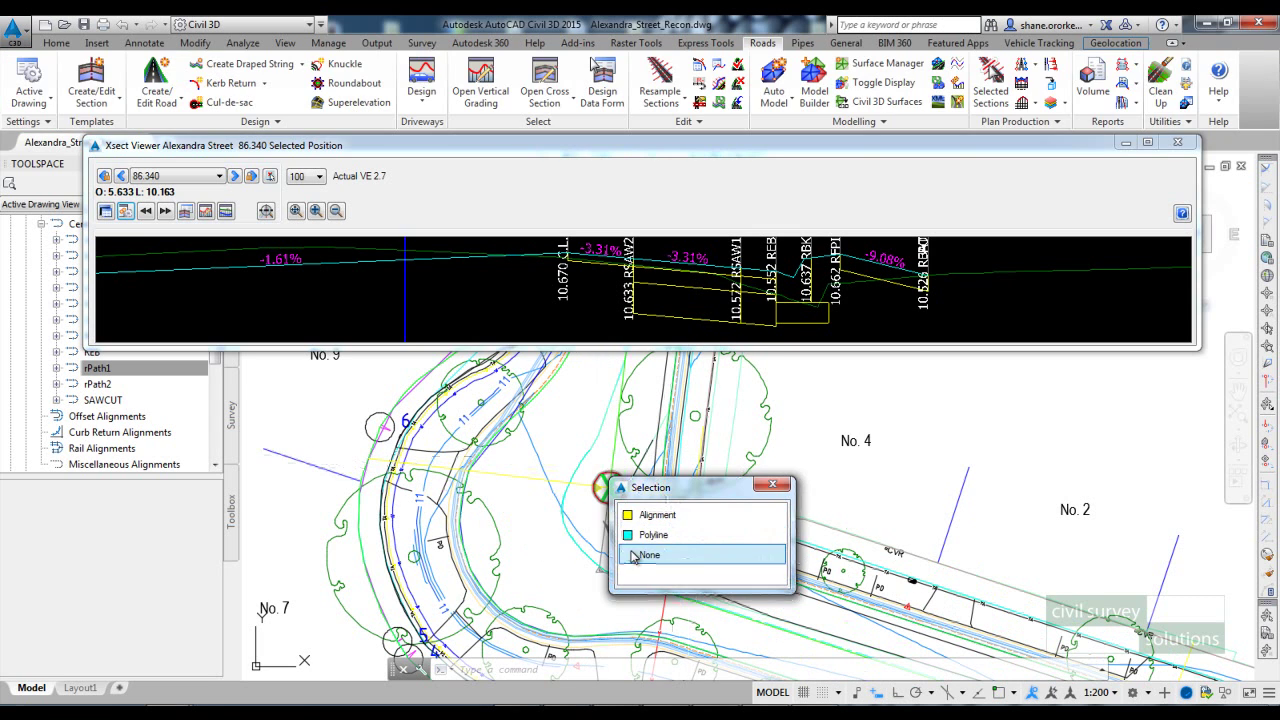
left_click(772, 485)
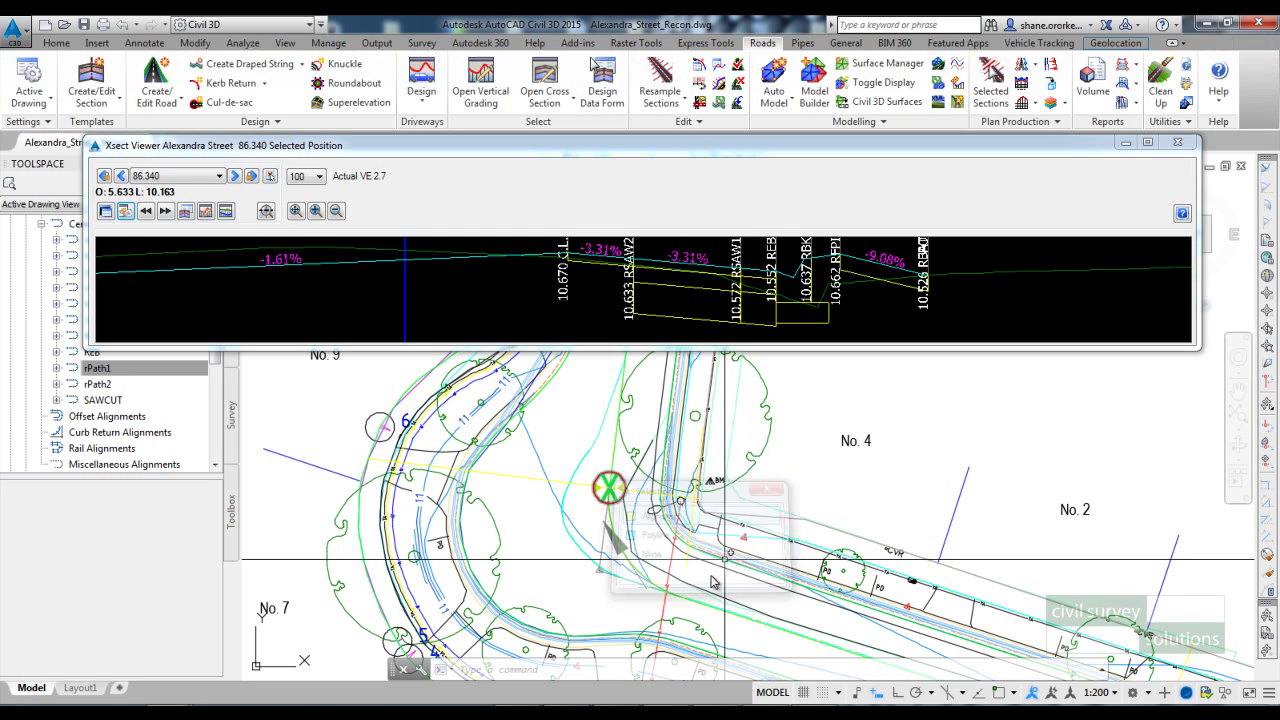
left_click(585, 462)
key("Escape")
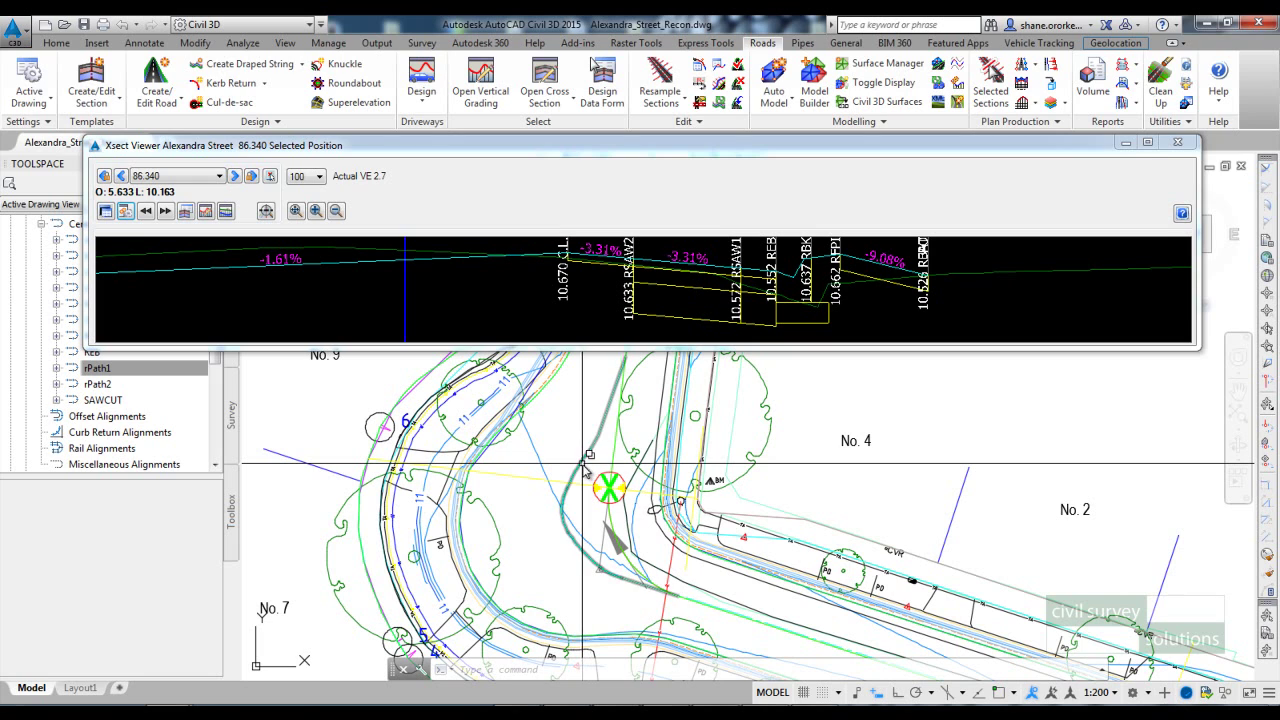
left_click(583, 463)
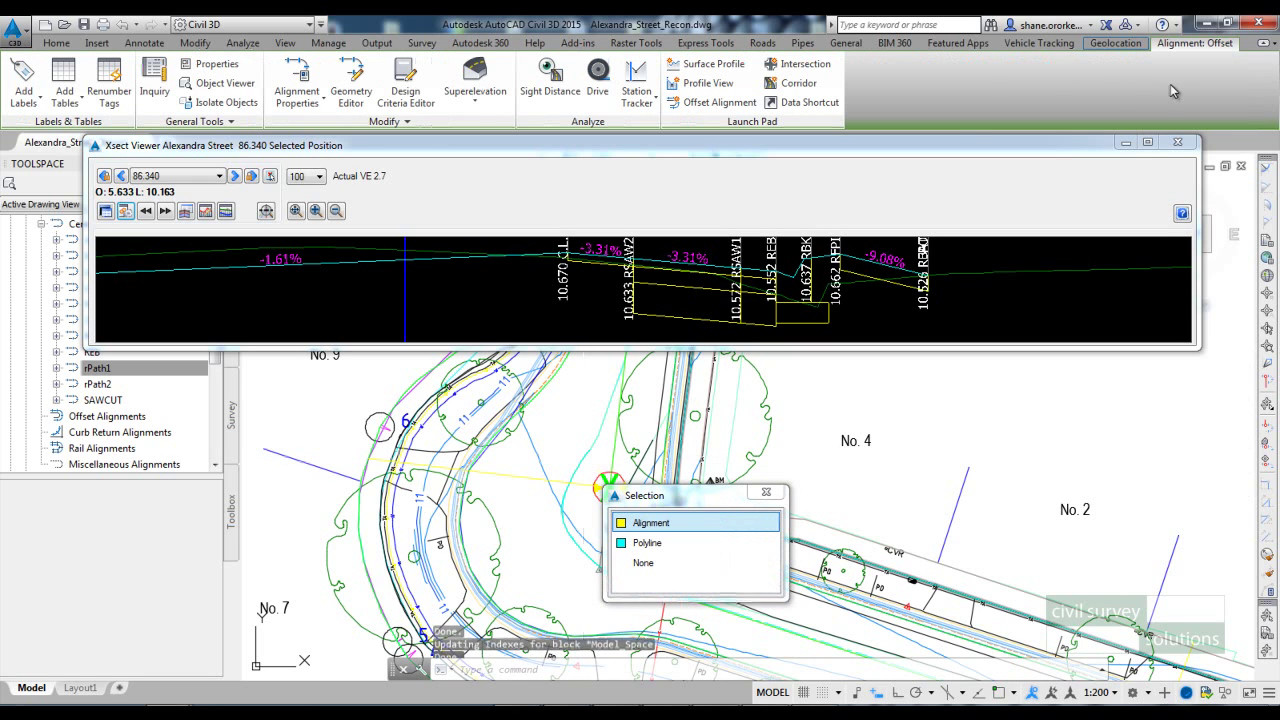
left_click(765, 494)
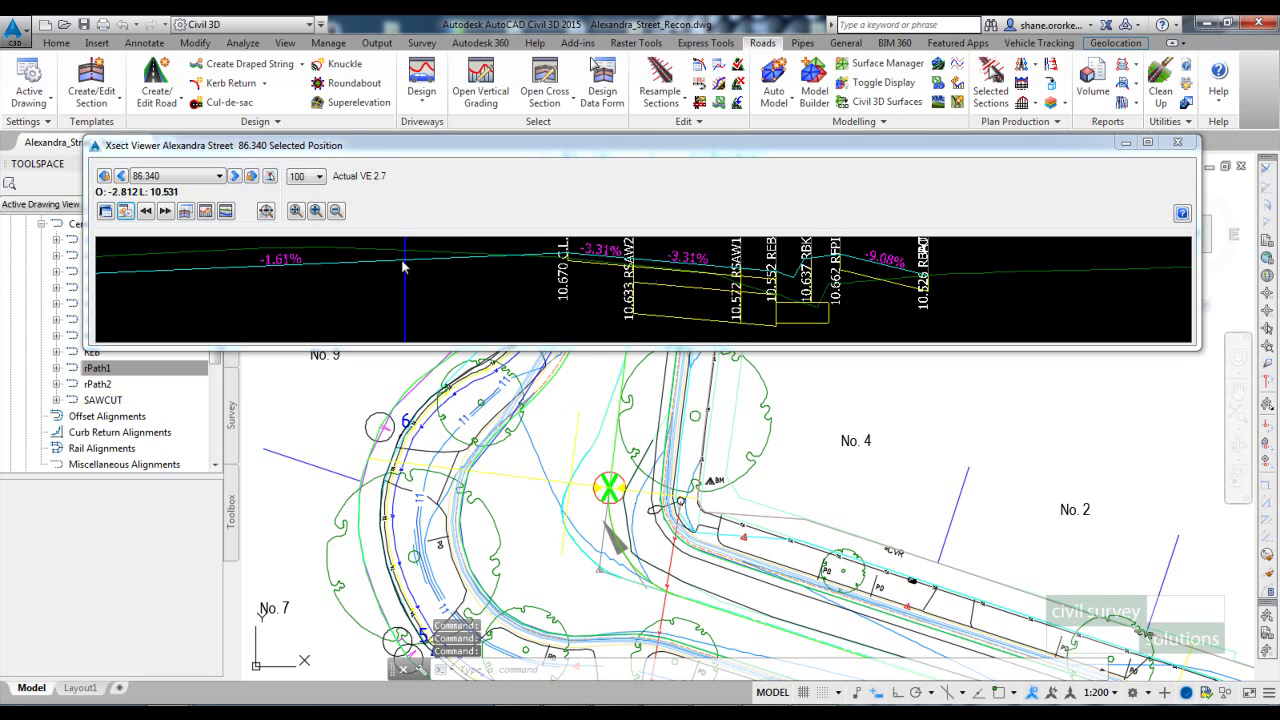
scroll(566, 420, "up", 2)
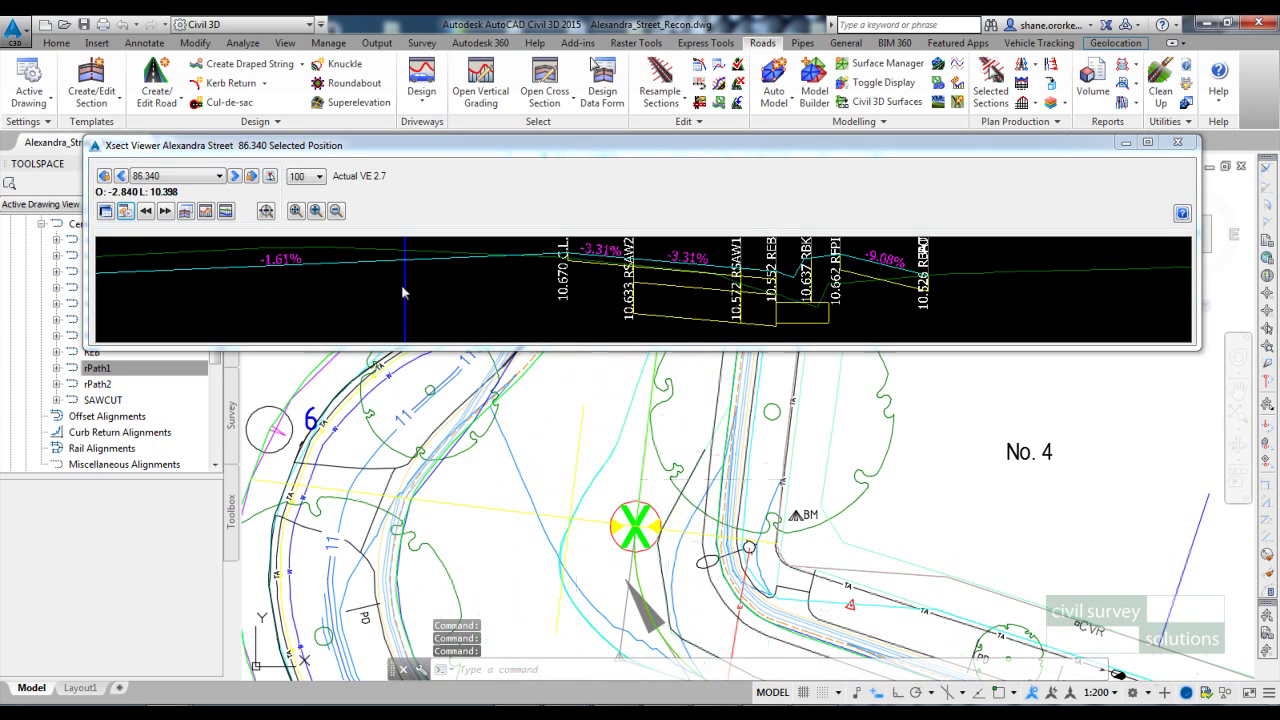
left_click(460, 320)
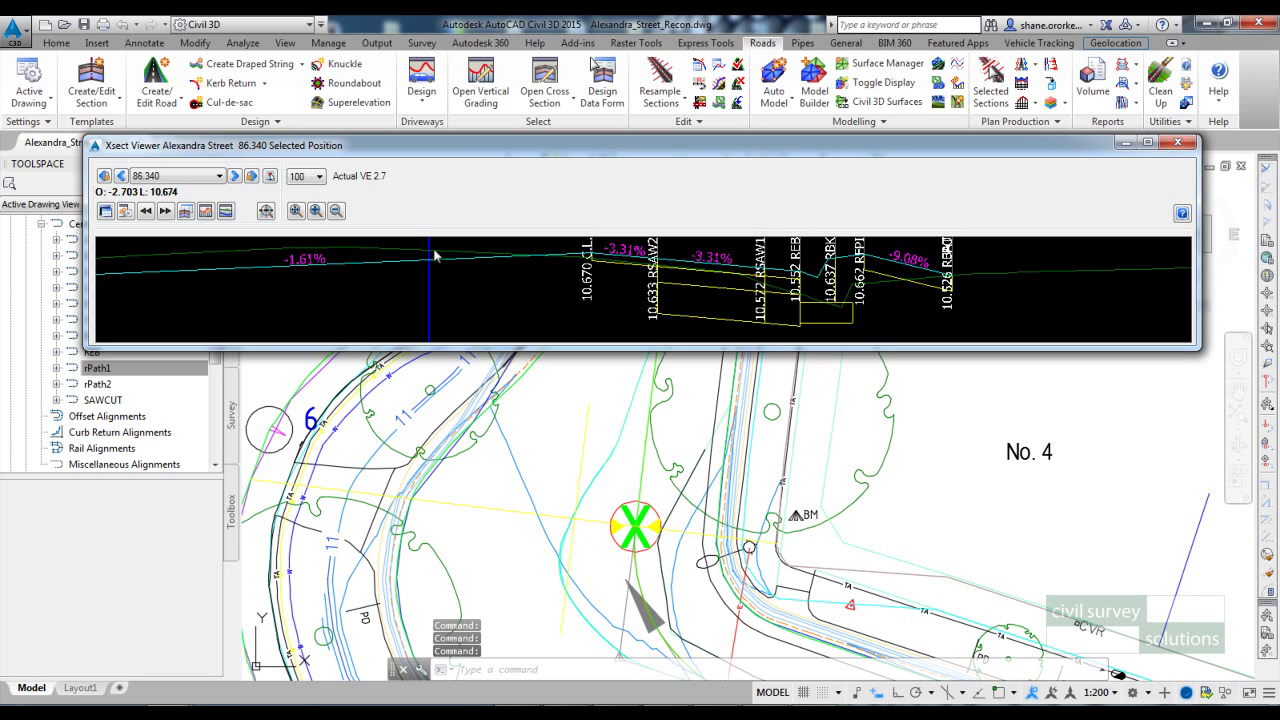
left_click(122, 176)
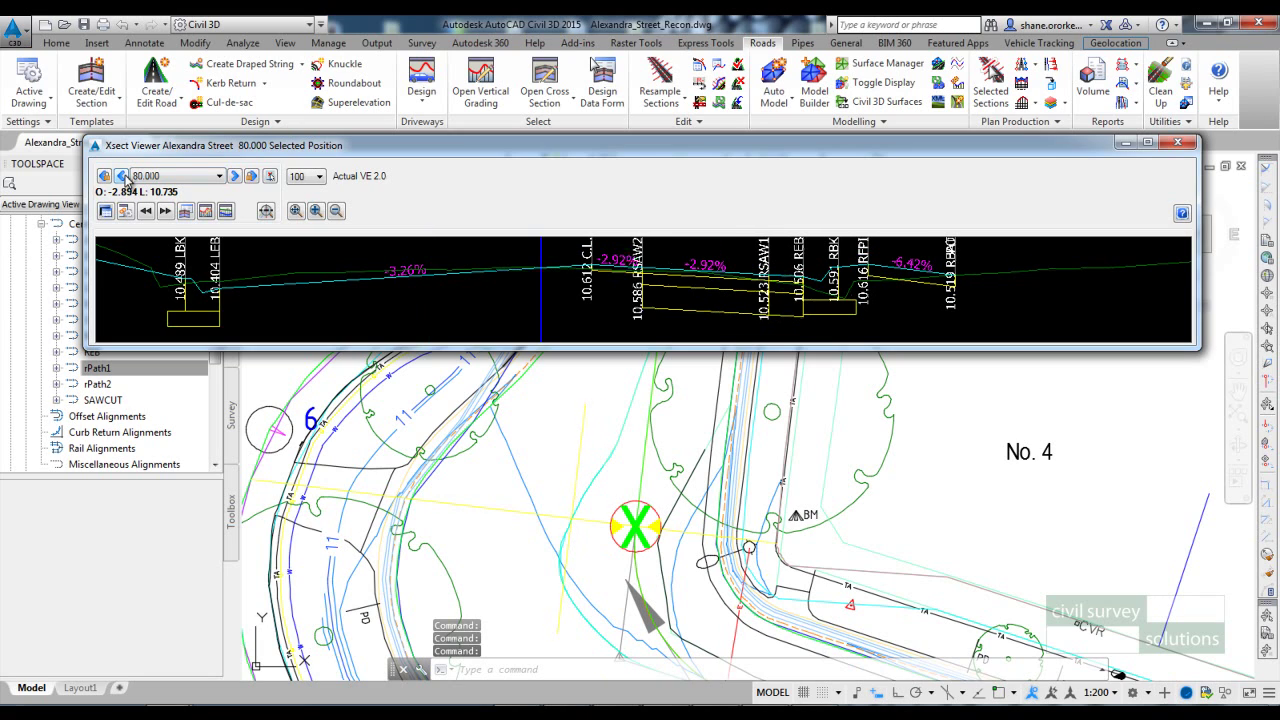
left_click(122, 176)
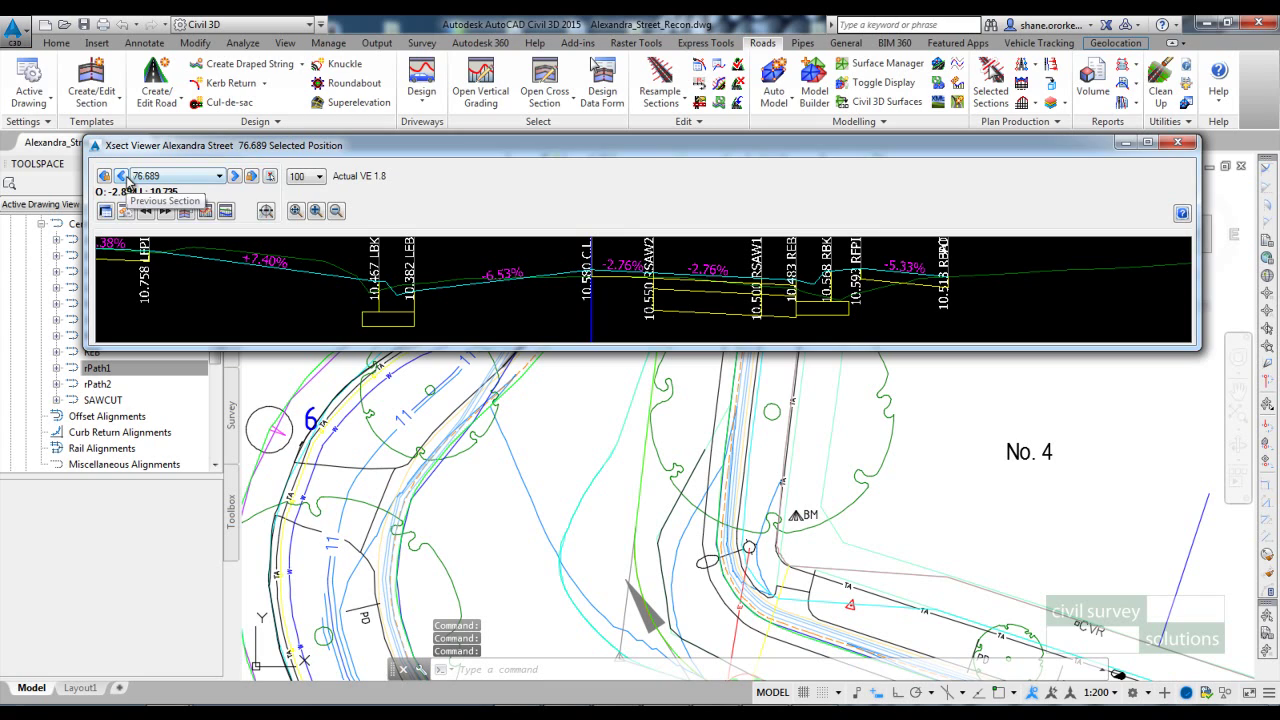
left_click(122, 176)
left_click(234, 176)
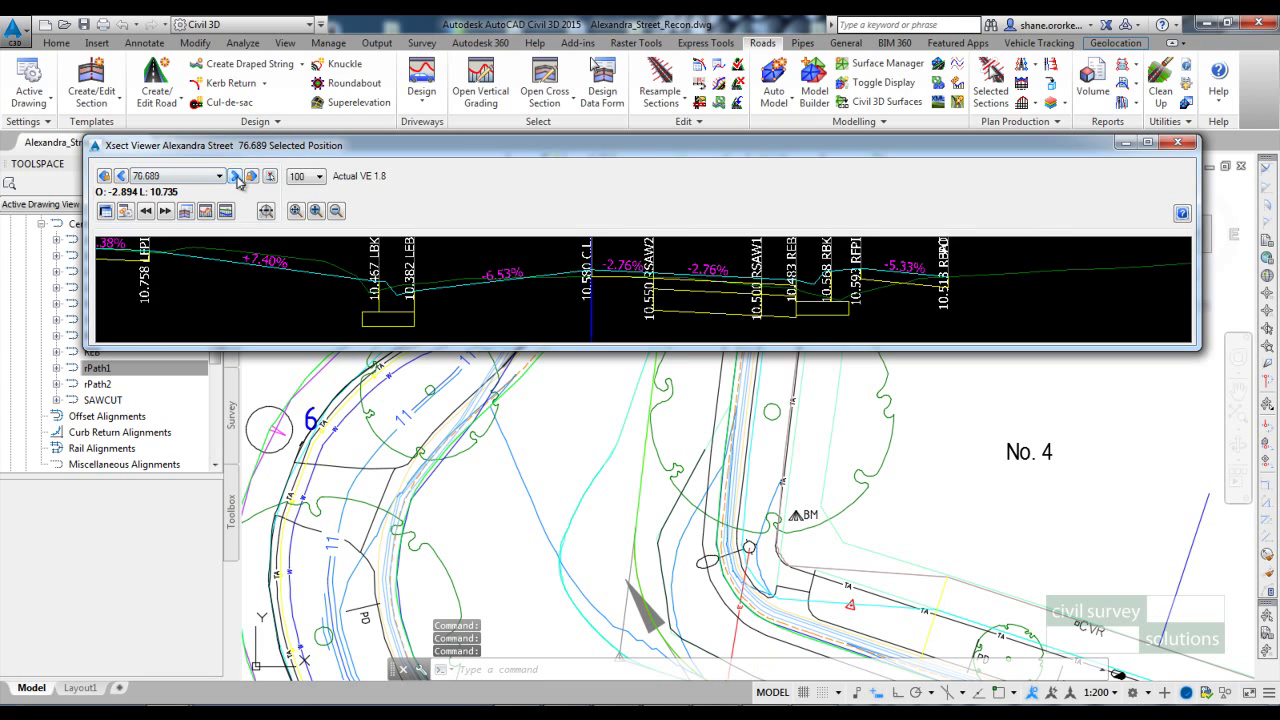
left_click(236, 177)
left_click(236, 177)
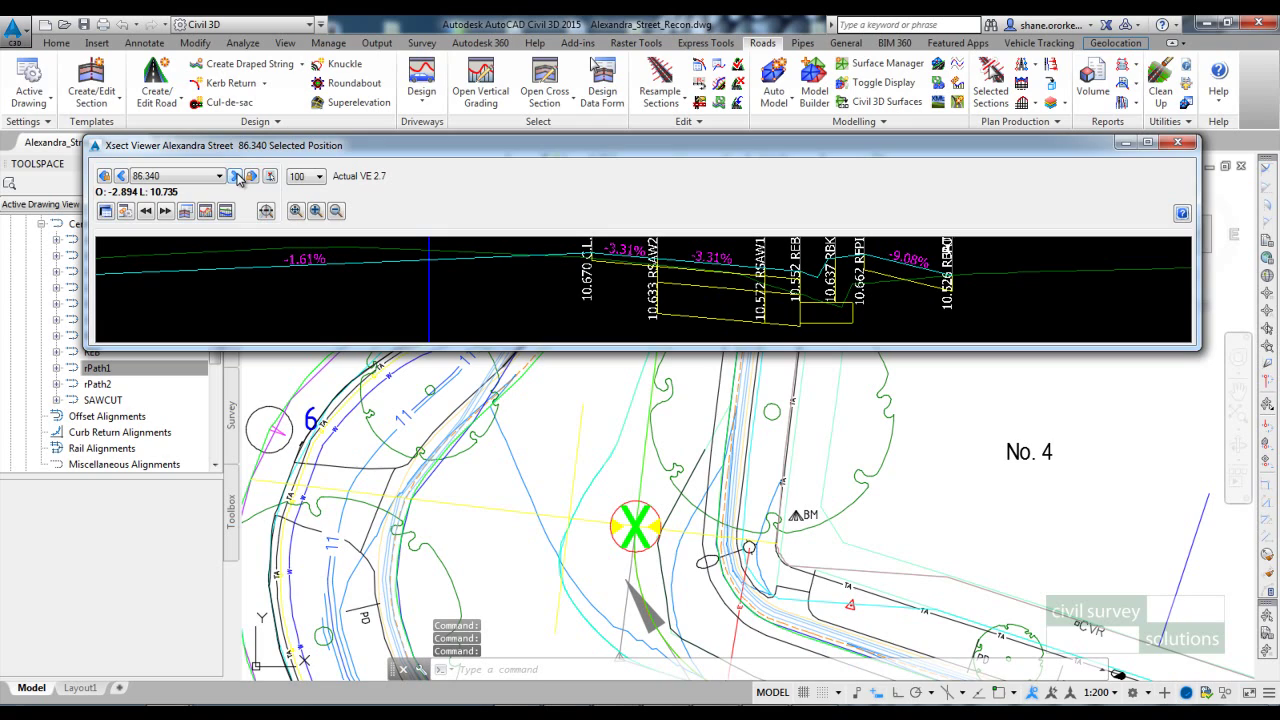
left_click_drag(517, 147, 512, 176)
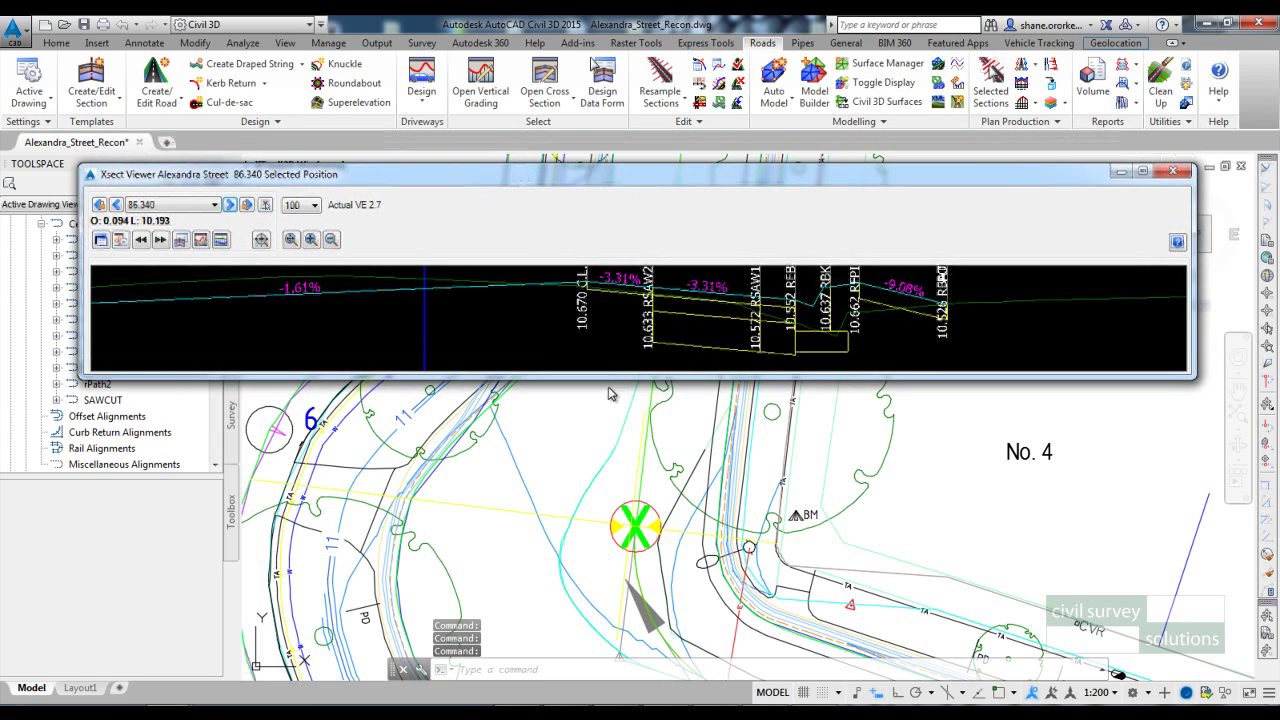
scroll(738, 510, "down", 2)
middle_click_drag(741, 500, 638, 471)
Open Alexandra Street's design data and arrange the editor and cross-section viewer windows.
left_click(598, 72)
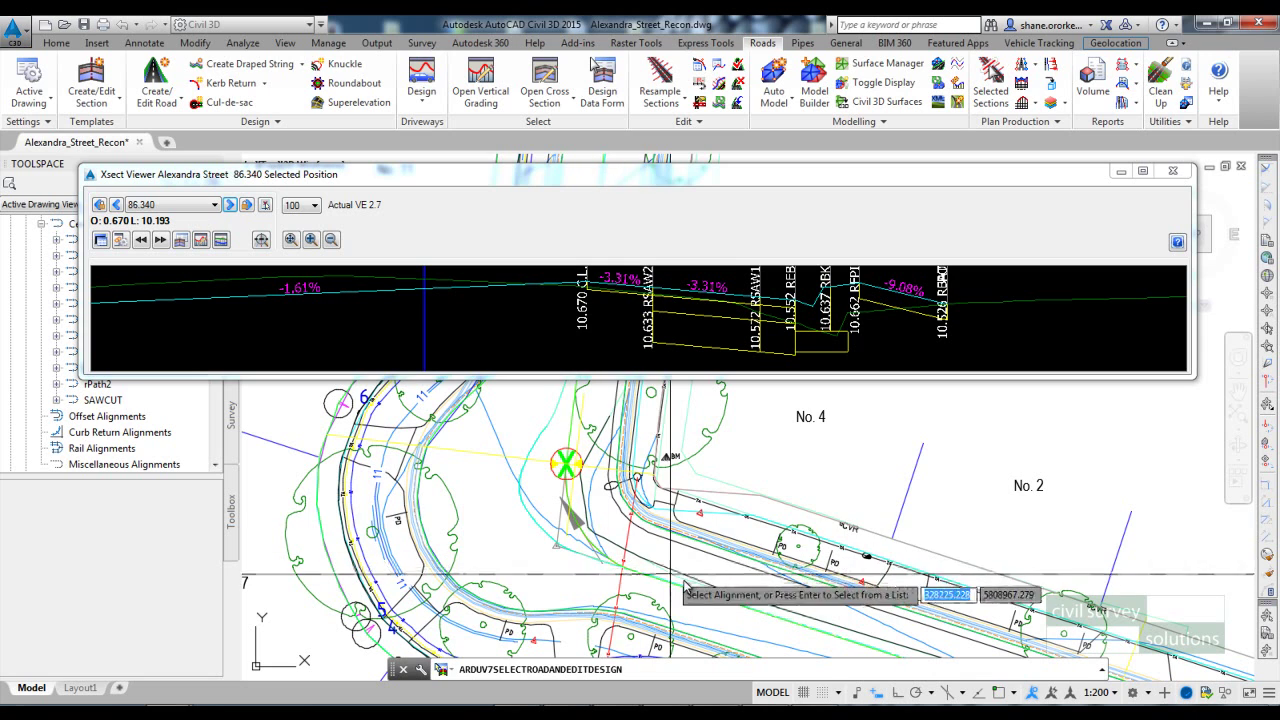
key("Return")
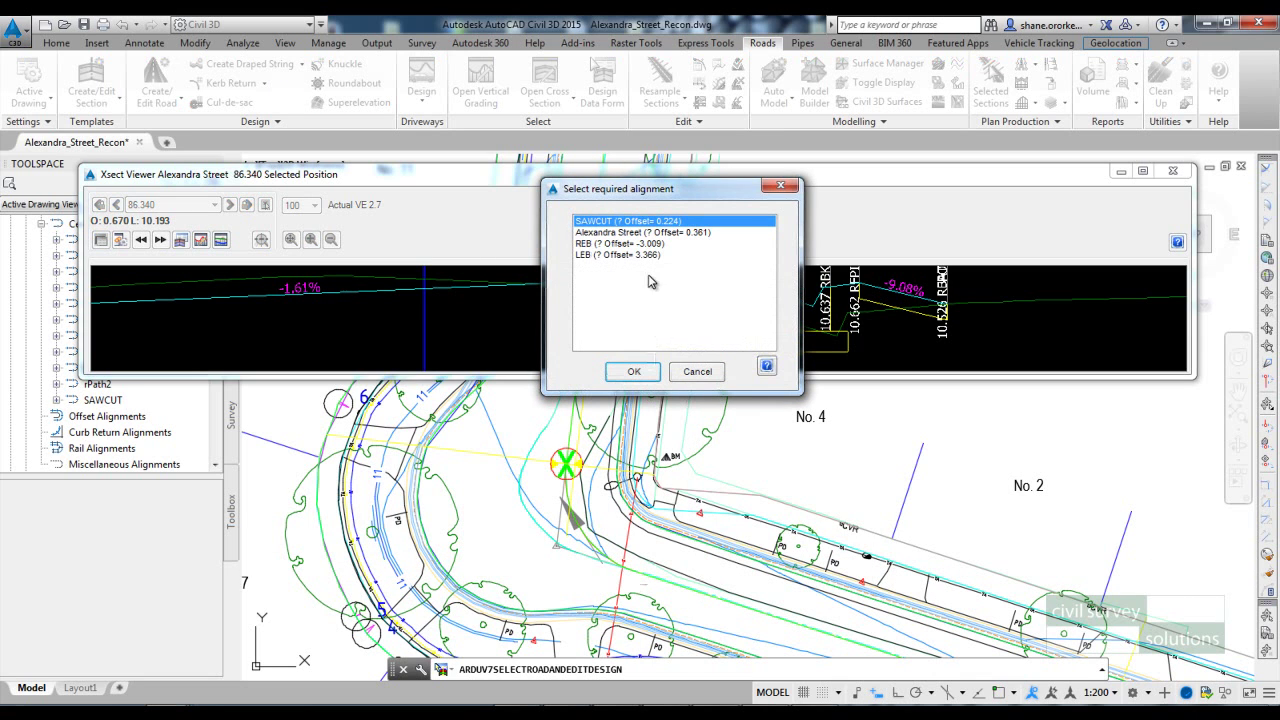
left_click(655, 232)
left_click(636, 368)
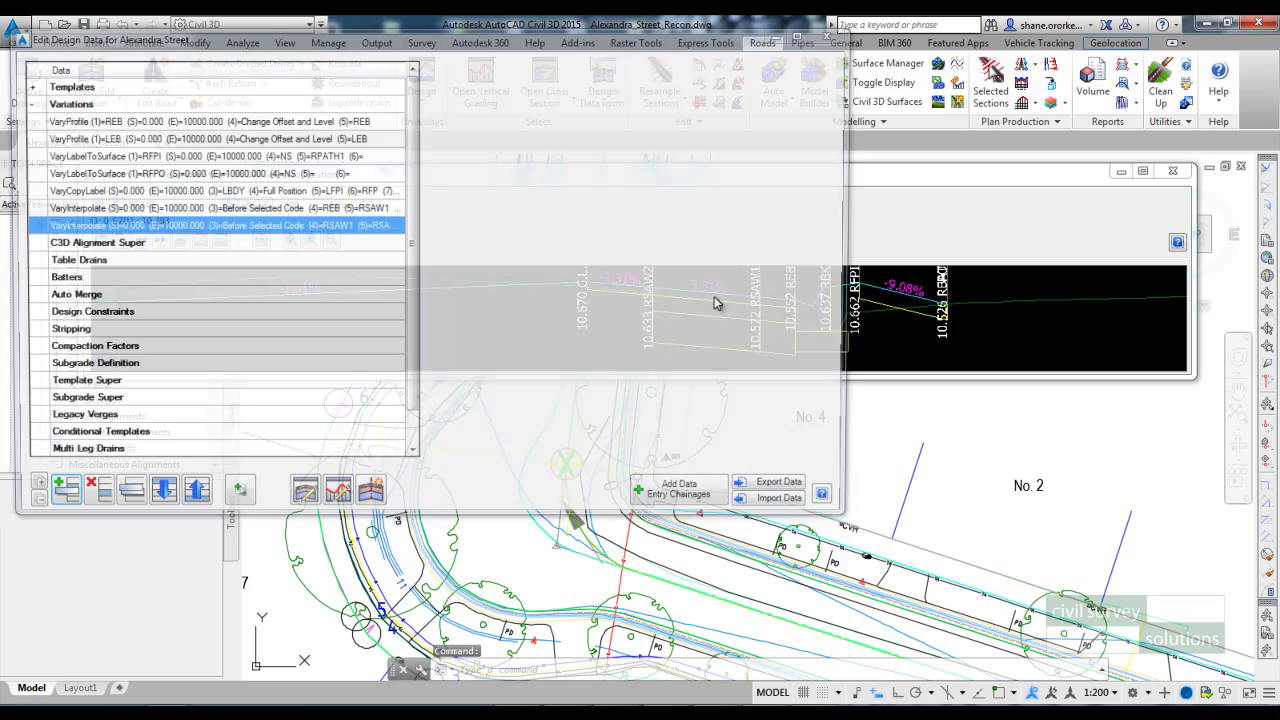
left_click_drag(520, 47, 882, 237)
left_click_drag(765, 180, 635, 85)
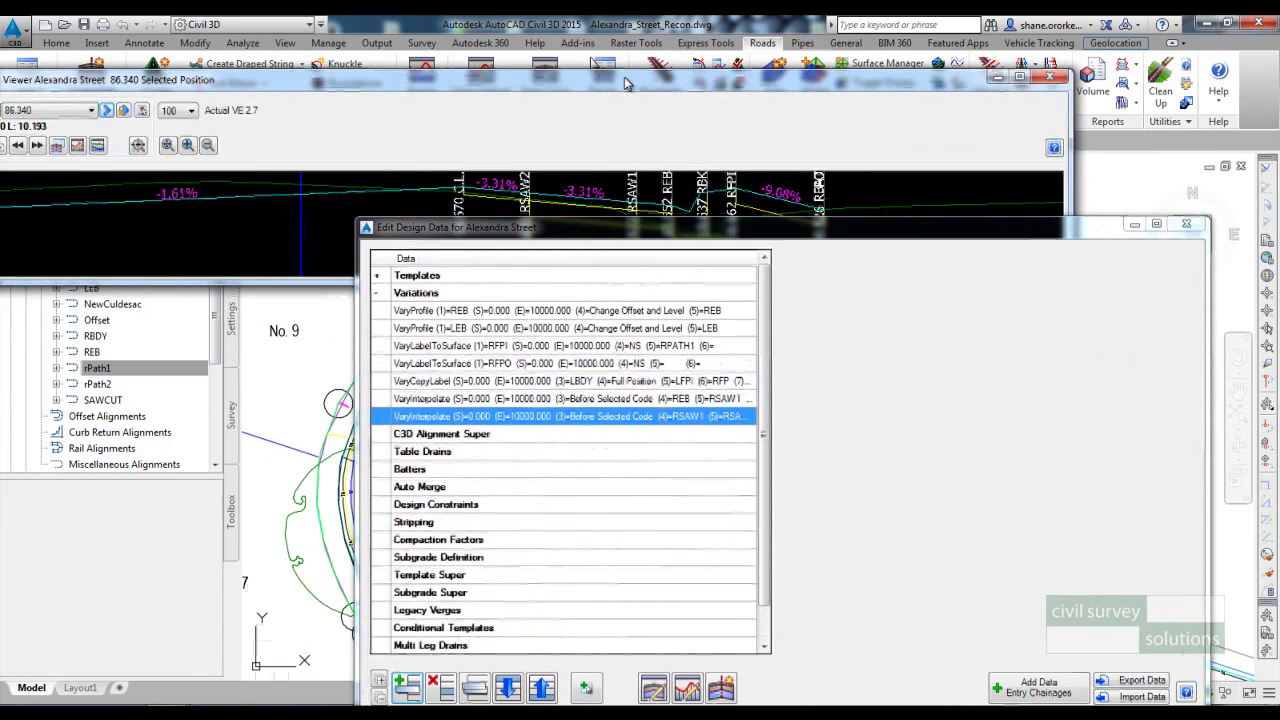
Start an Insert Section variation placing a new code on the Left, before code LEB.
left_click(422, 293)
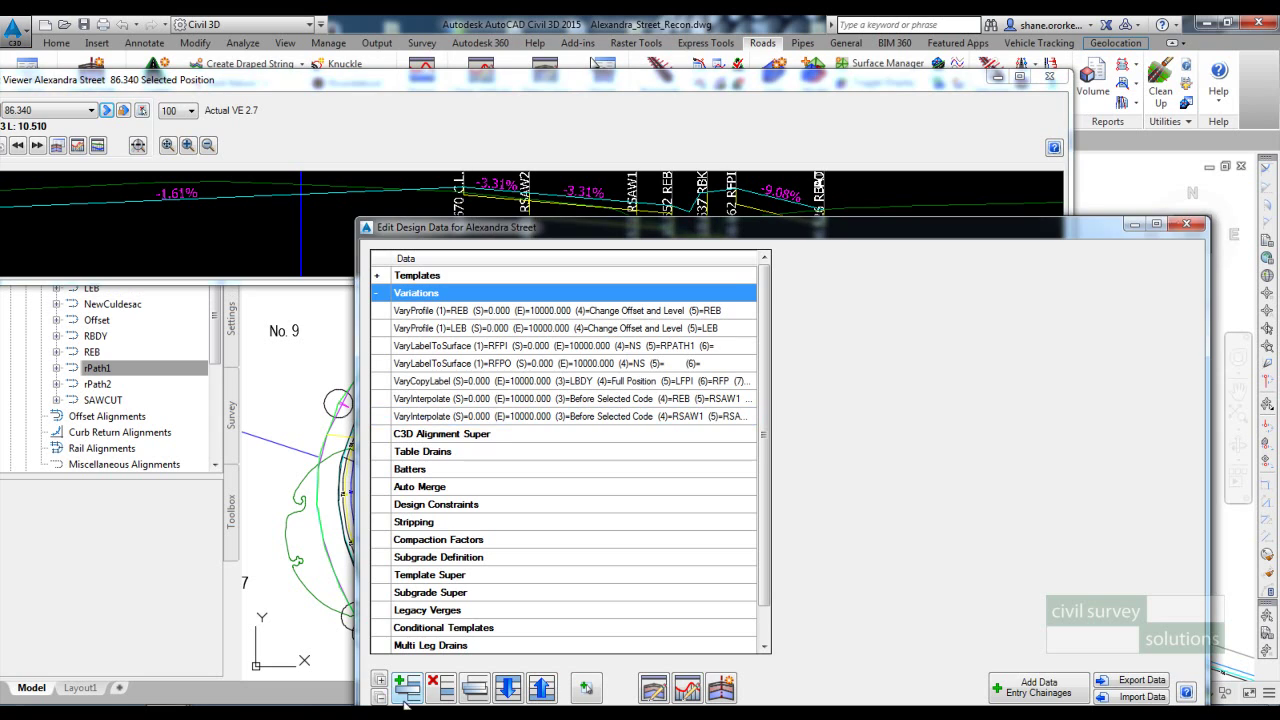
left_click(405, 695)
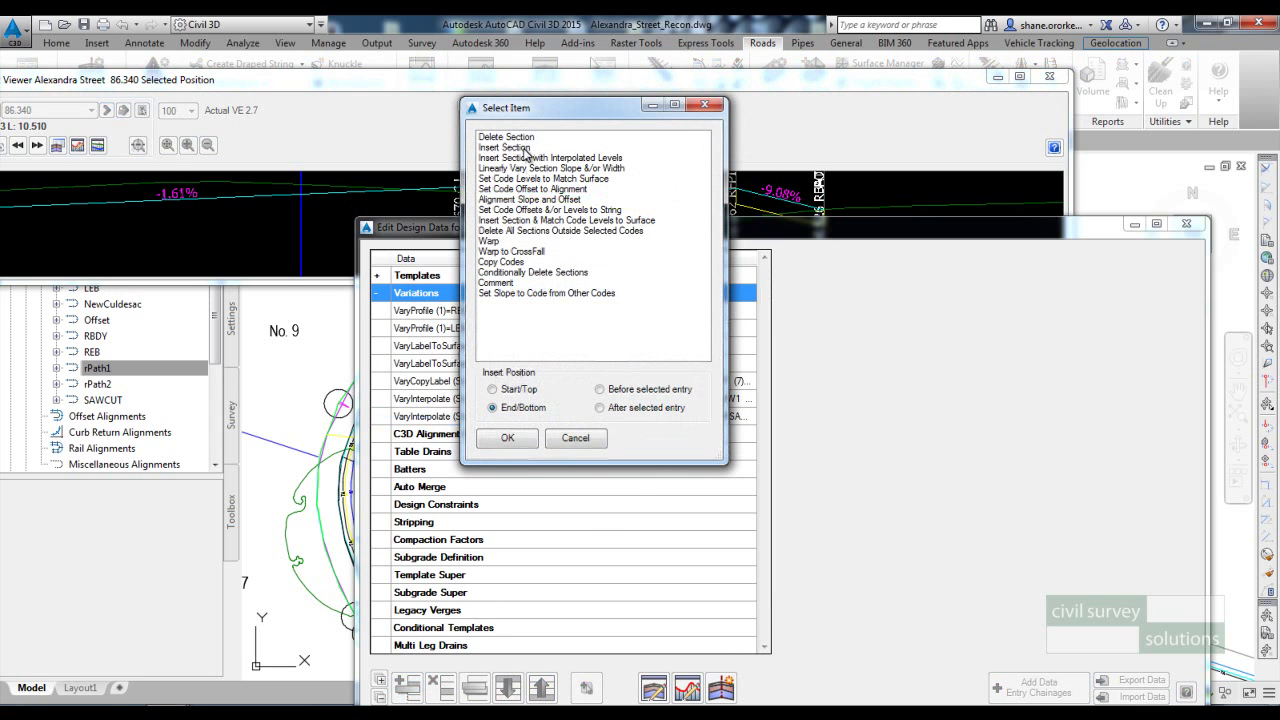
left_click(524, 148)
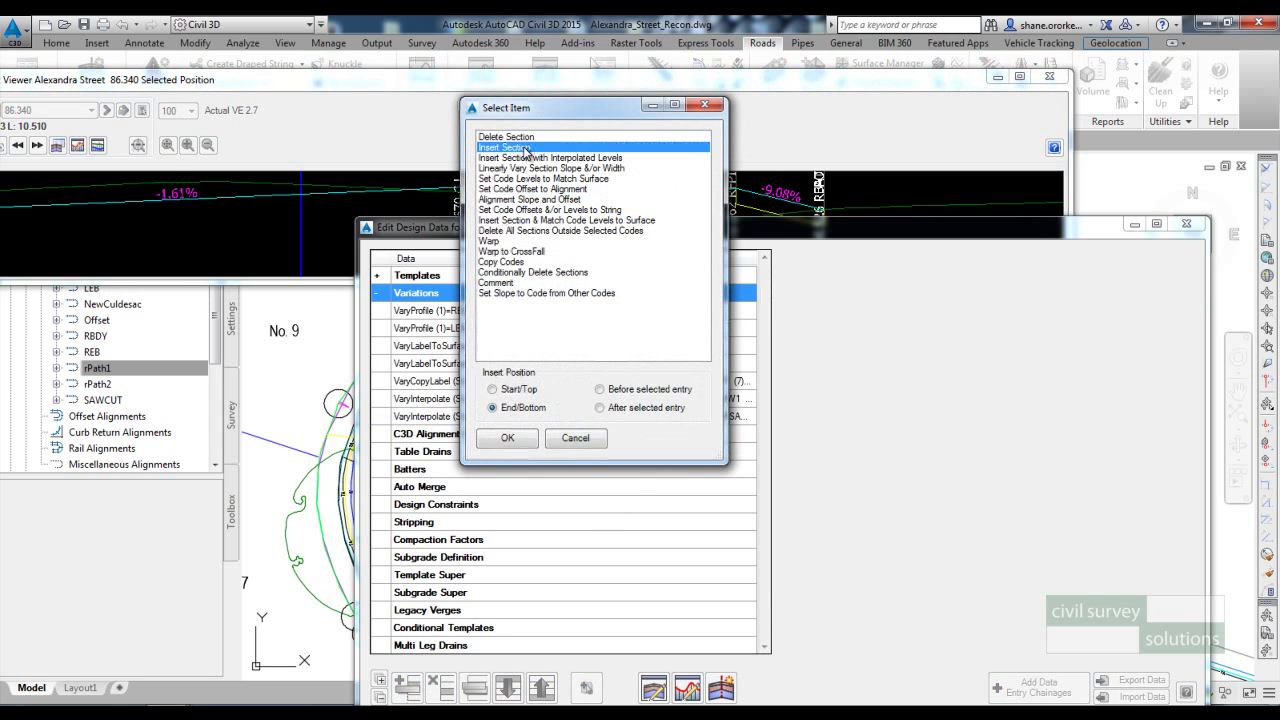
left_click(514, 437)
left_click(950, 313)
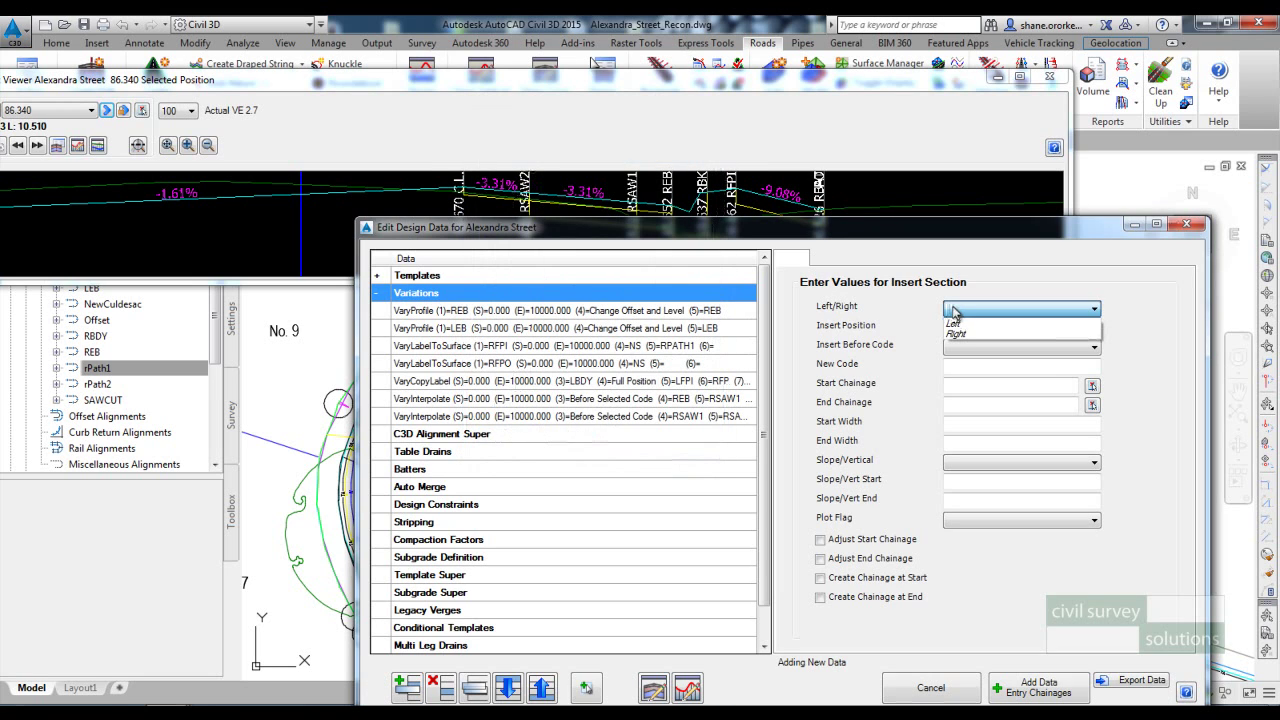
left_click(966, 324)
left_click(966, 329)
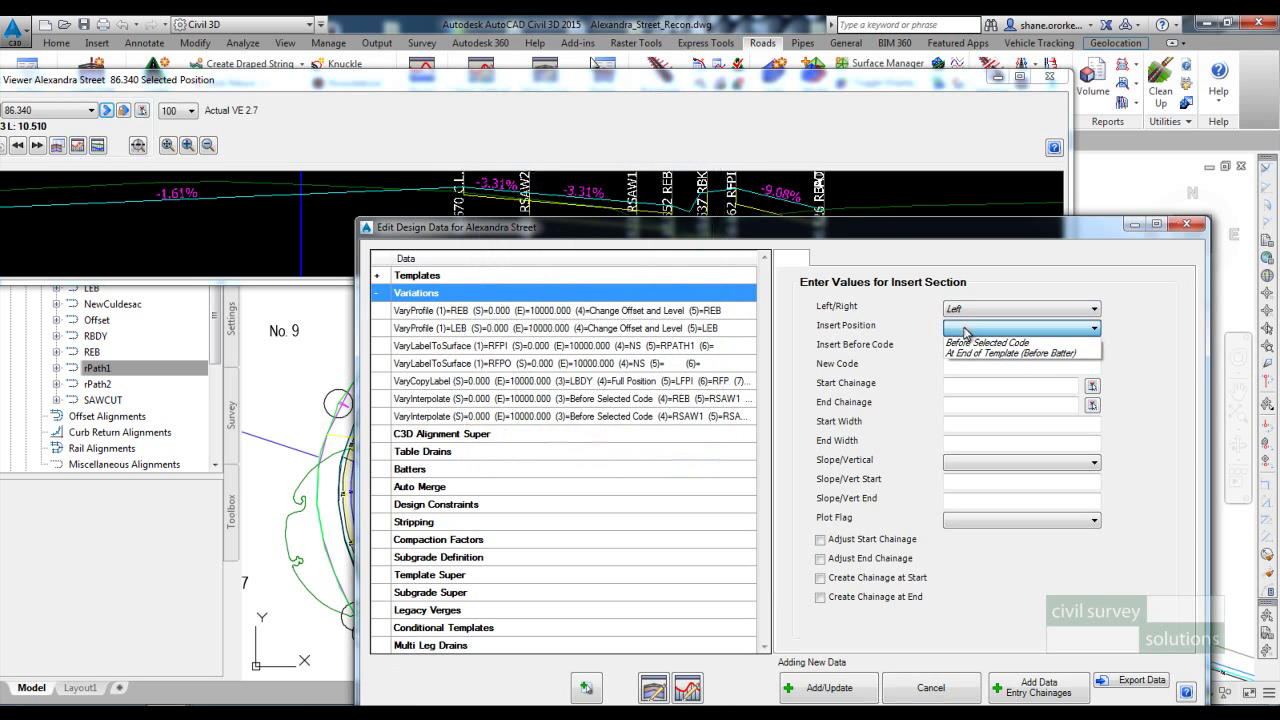
left_click(964, 343)
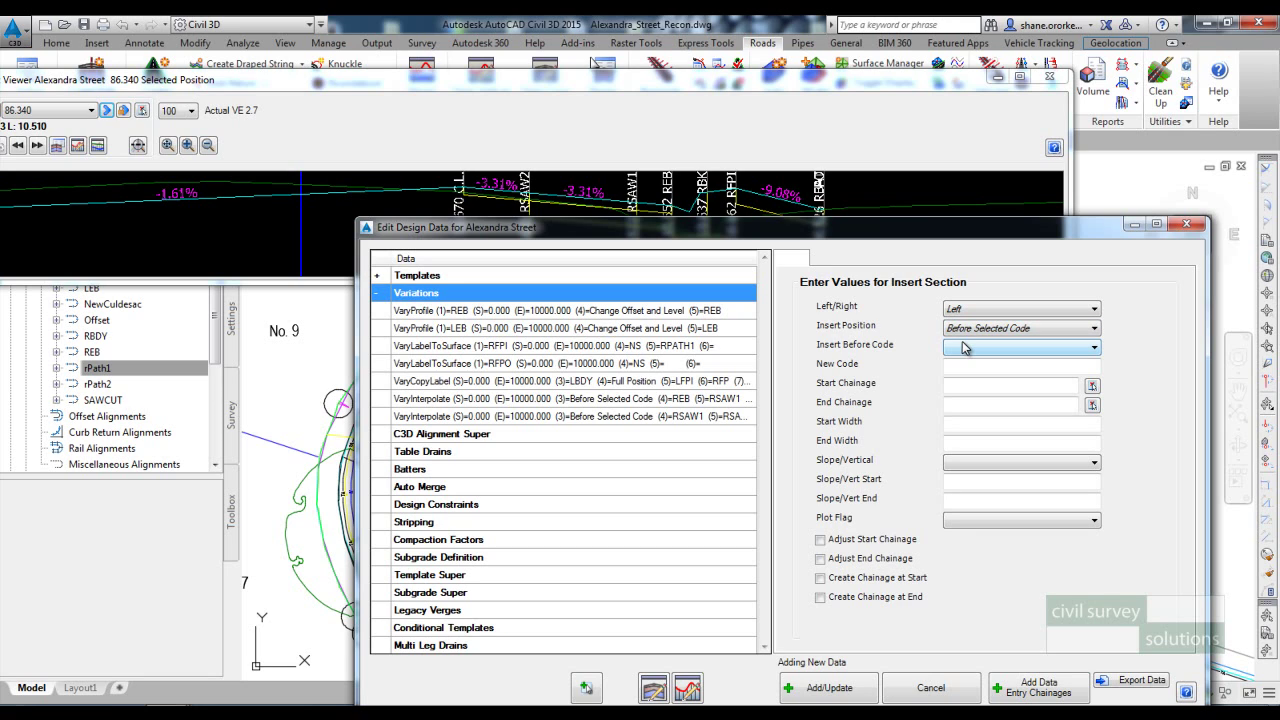
left_click(958, 347)
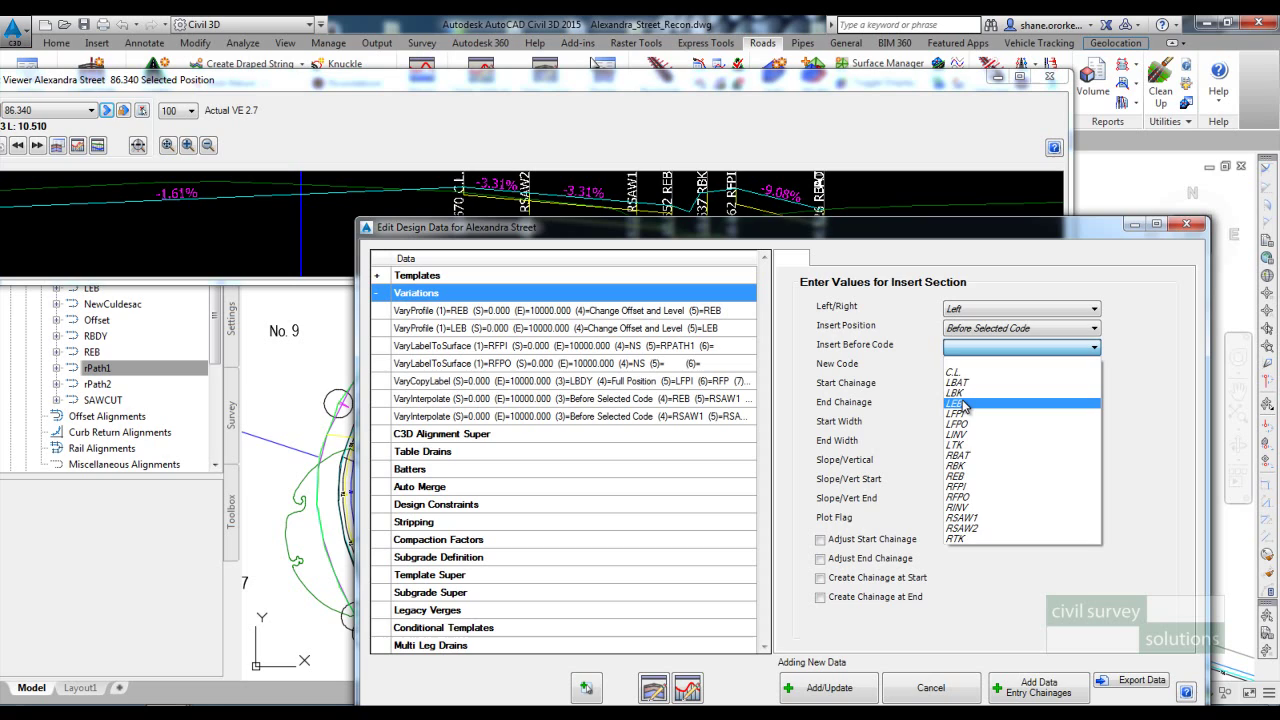
left_click(957, 403)
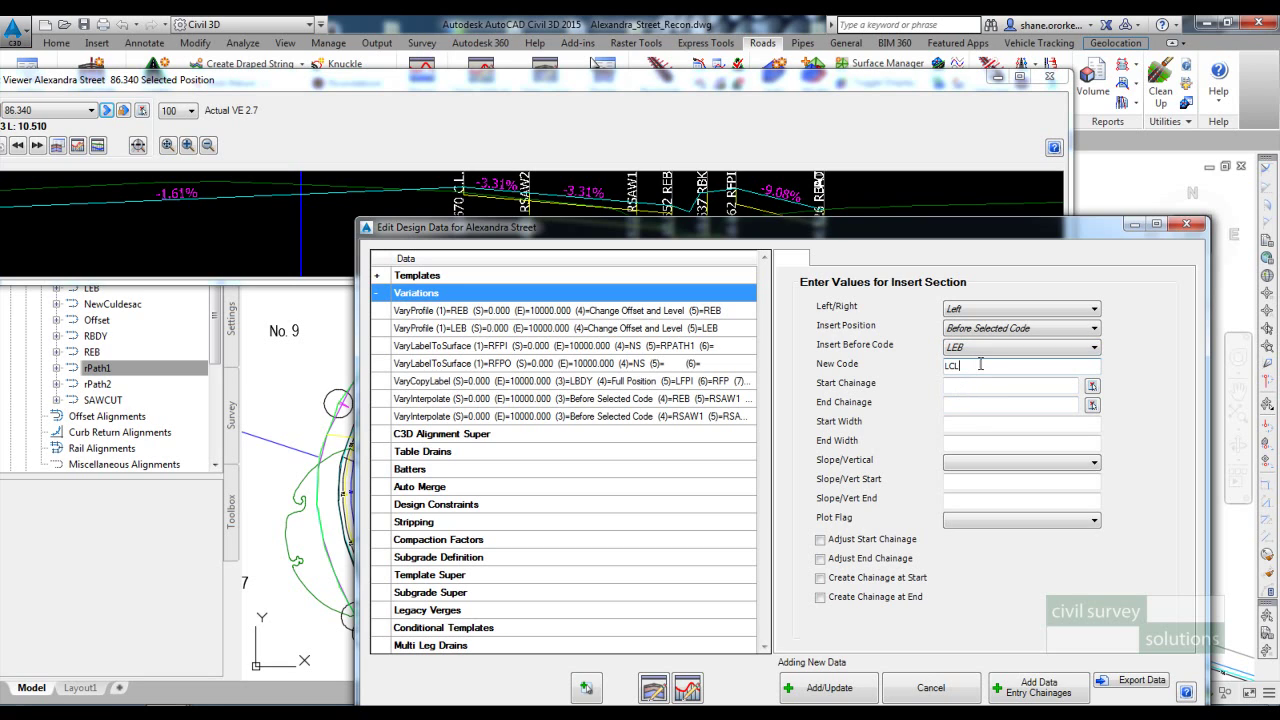
left_click(986, 383)
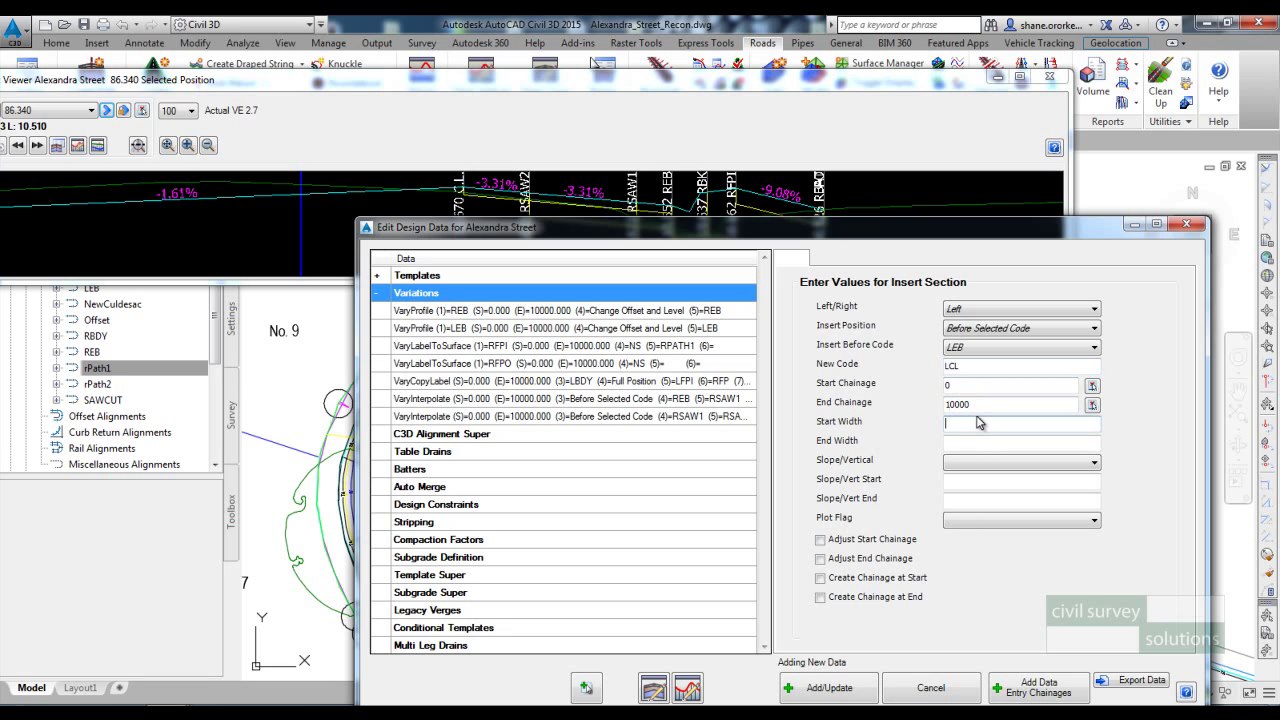
Give the LCL insert width 0.01, slopes 0 and 0, plot flag Yes, and add it.
left_click(979, 423)
type(".01")
left_click(982, 440)
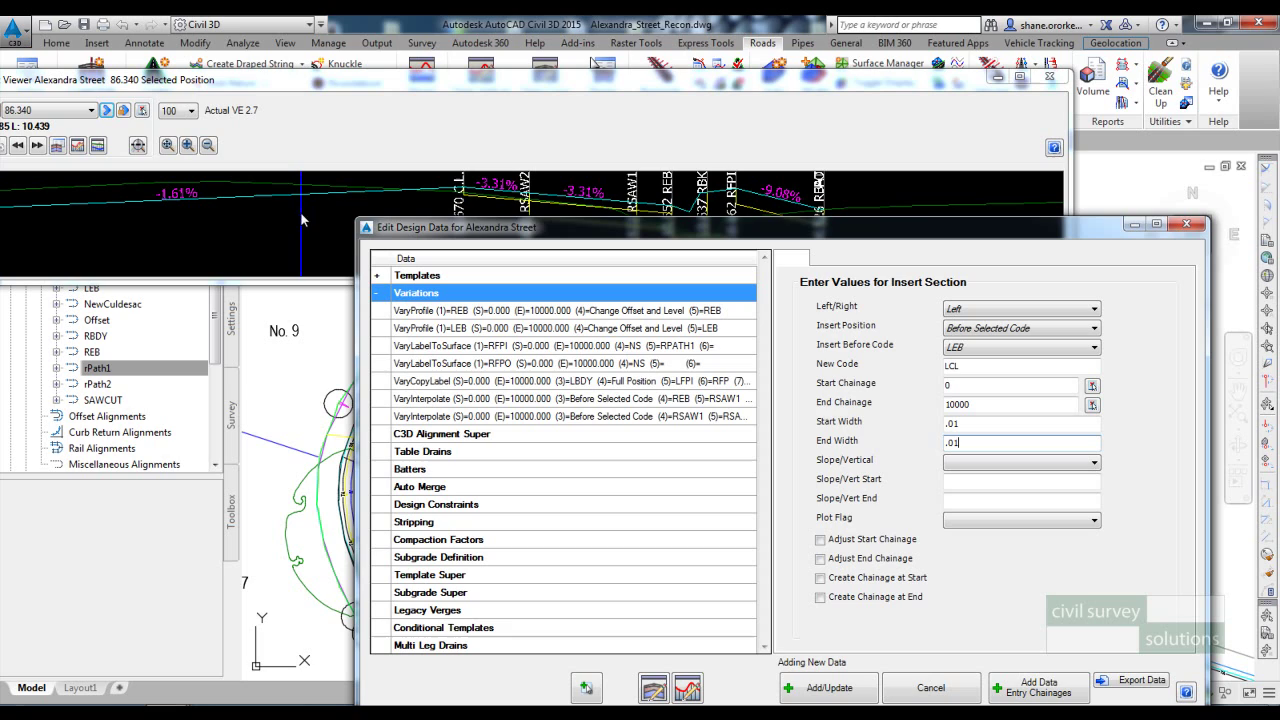
left_click(946, 466)
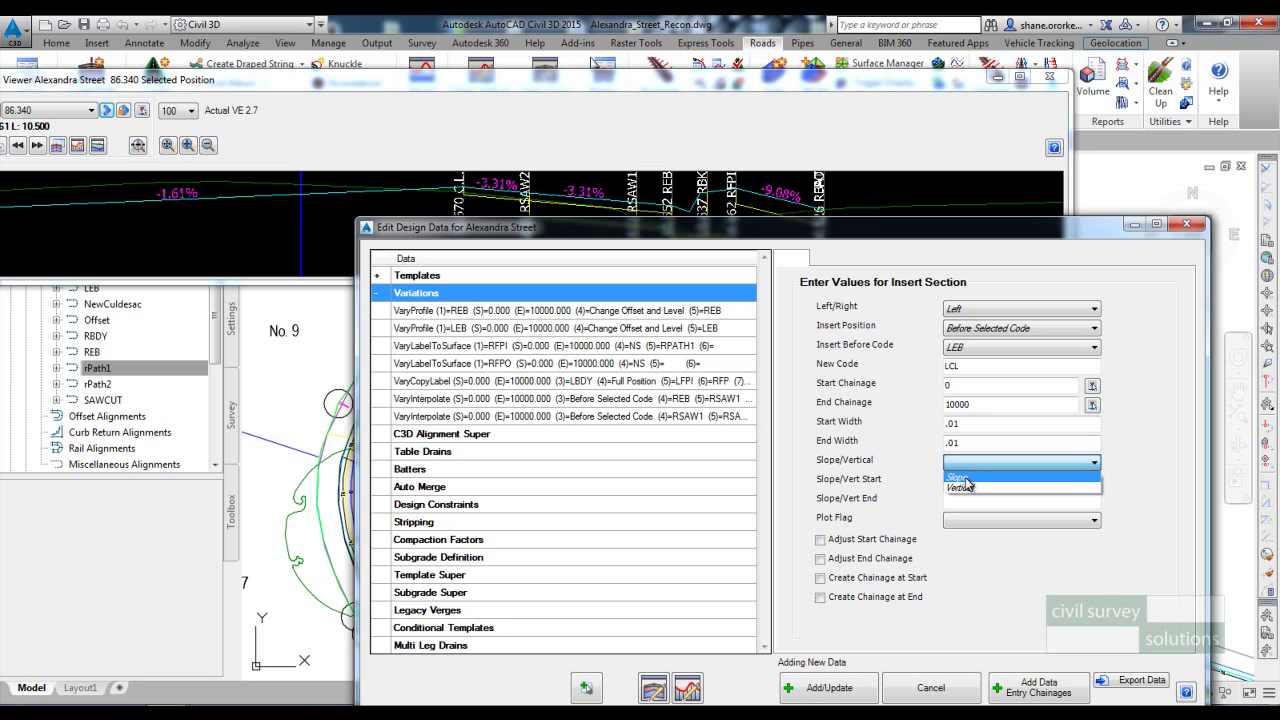
left_click(963, 478)
type("0")
left_click(972, 501)
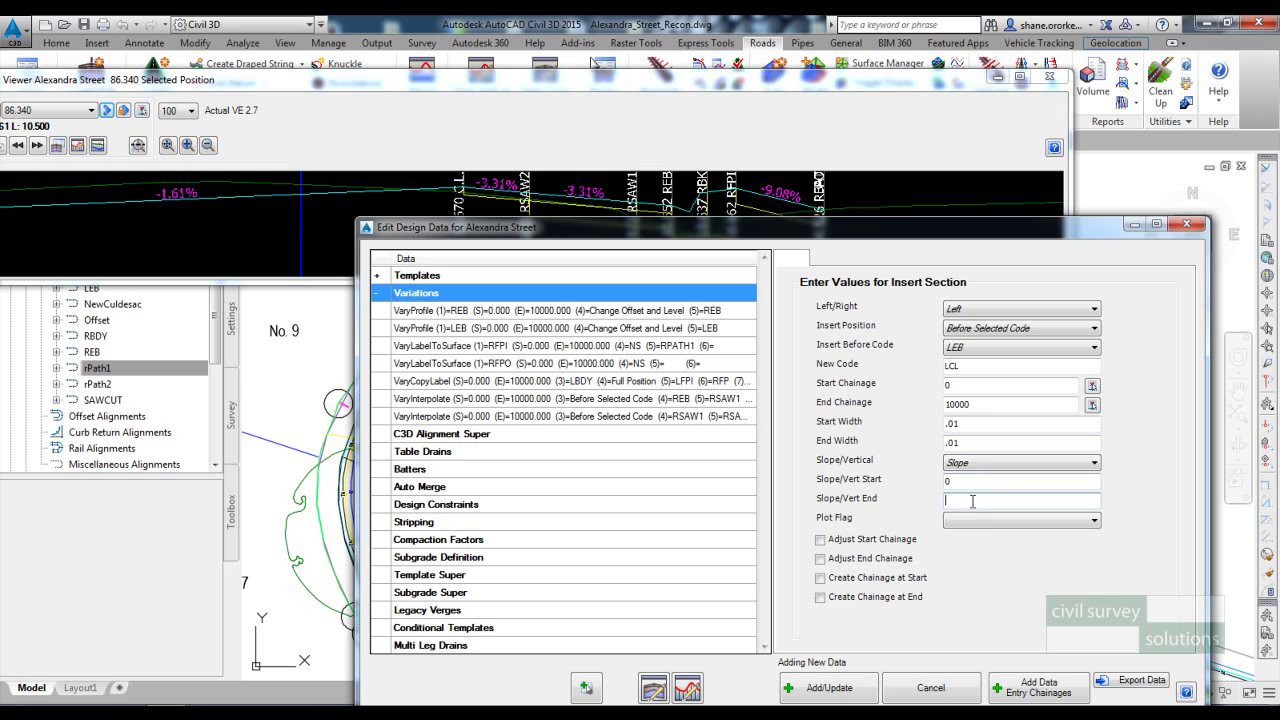
type("0")
left_click(968, 520)
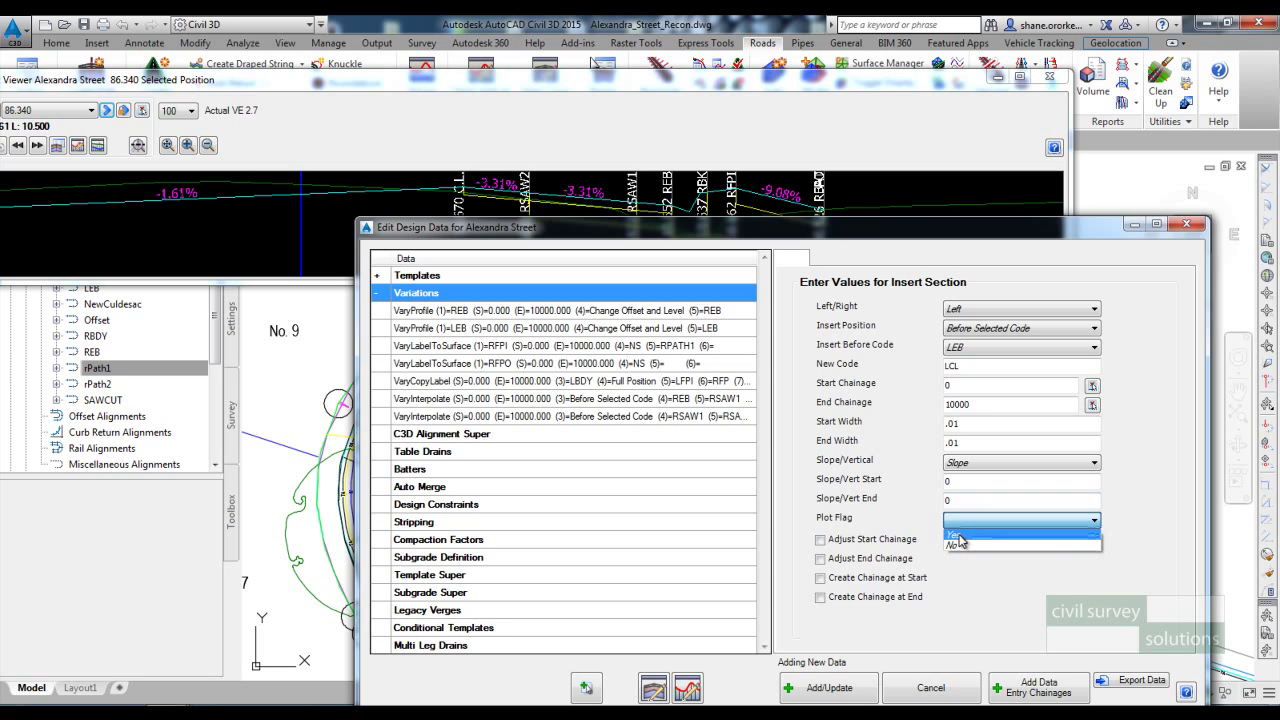
left_click(957, 537)
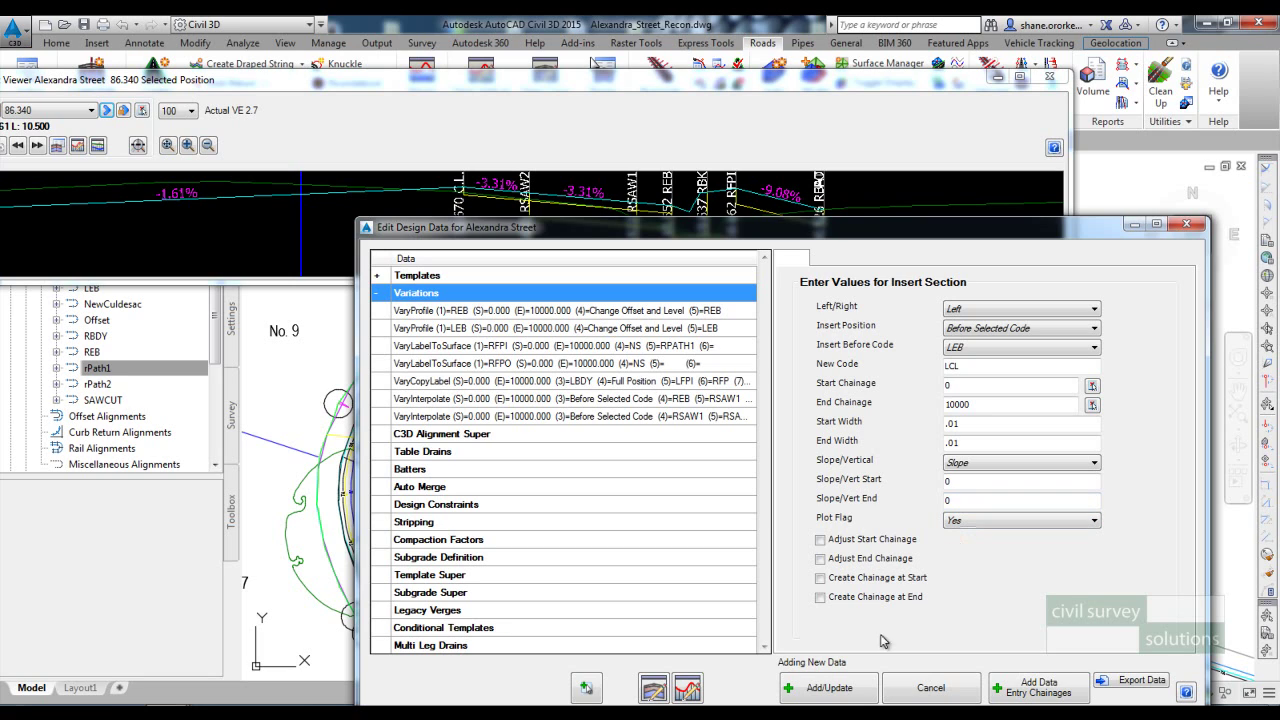
left_click(846, 687)
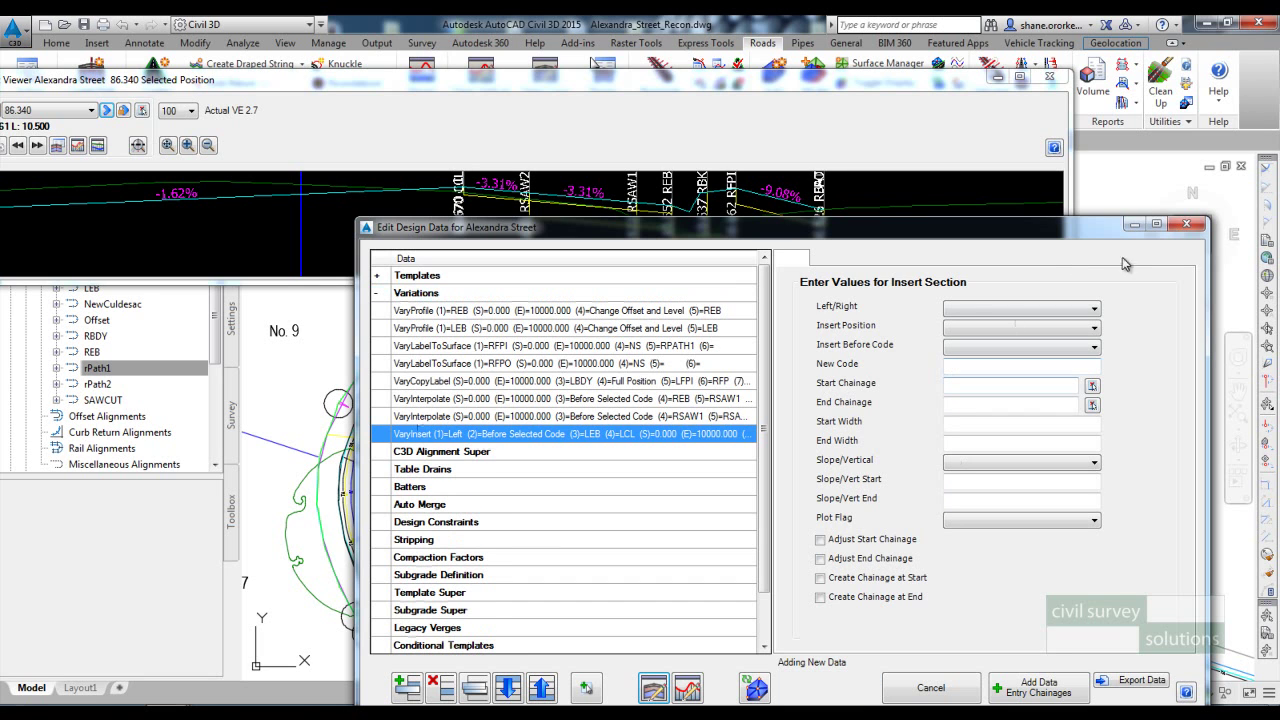
Create a String/Profile for the Offset alignment with arc, spiral and straight sampling of 1.
left_click(1183, 228)
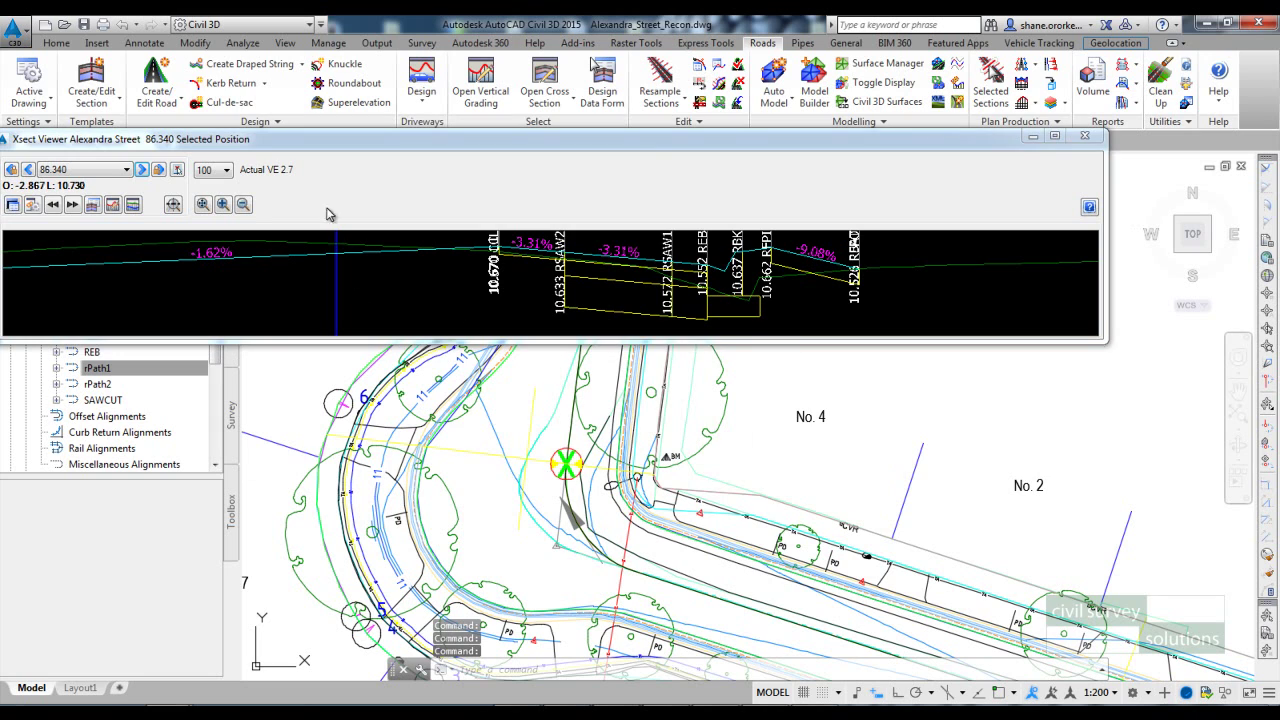
left_click(301, 66)
left_click(240, 101)
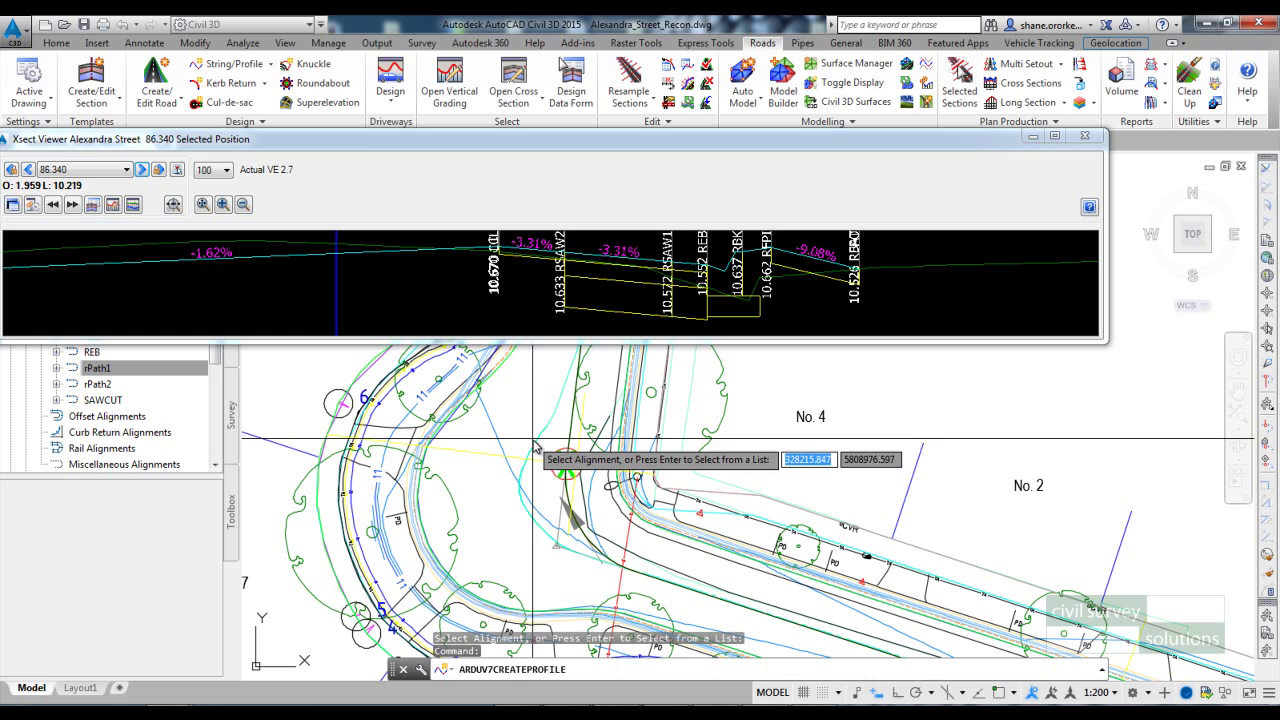
left_click(541, 437)
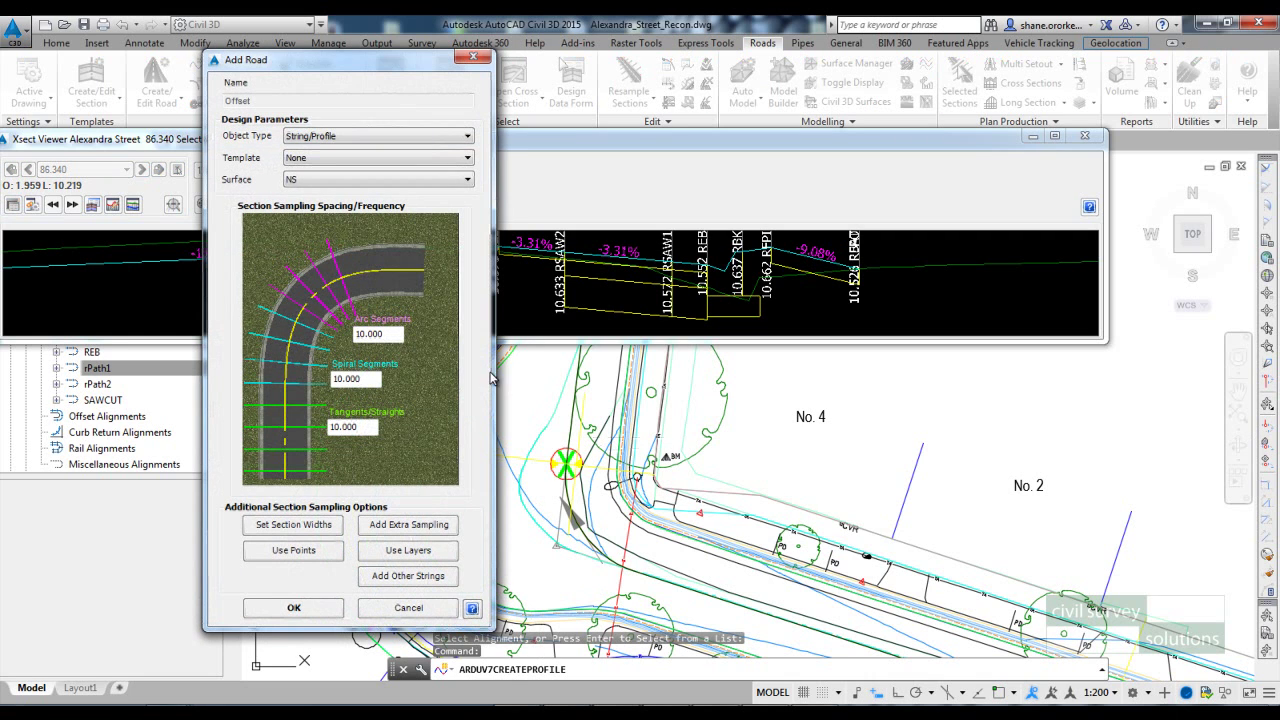
left_click_drag(401, 331, 300, 338)
type("1")
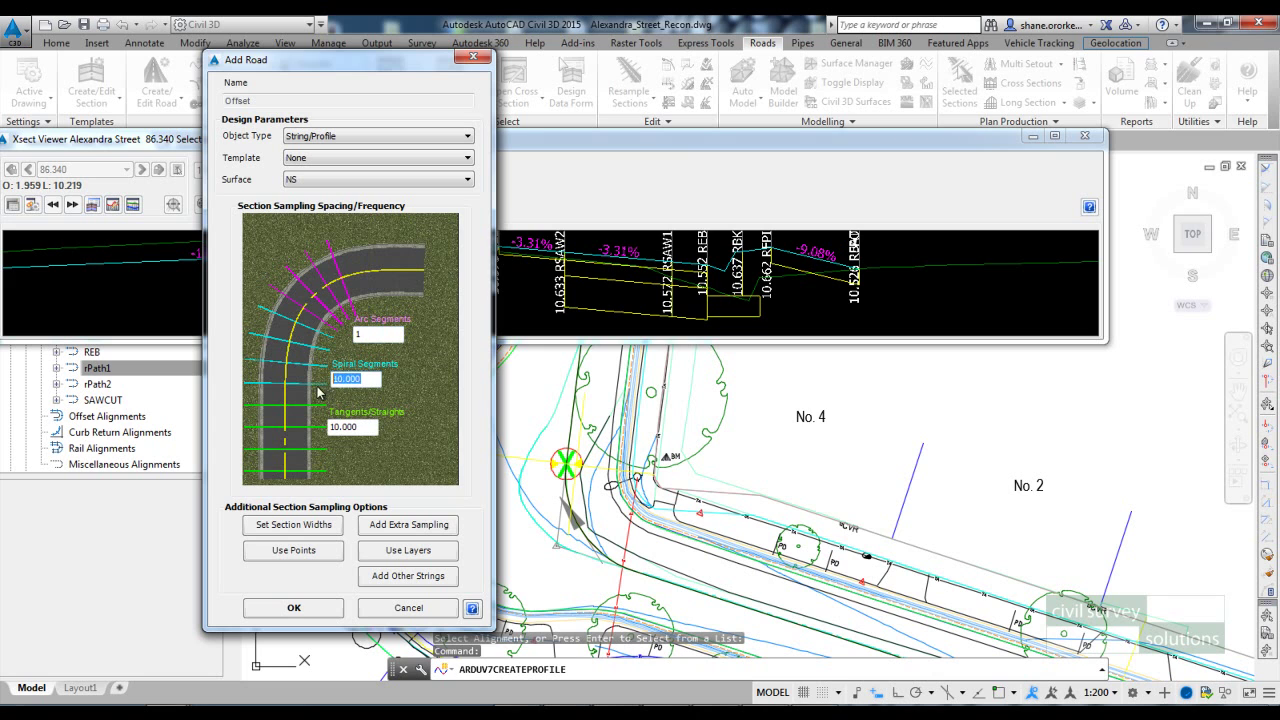
type("1")
left_click_drag(376, 426, 278, 470)
type("1")
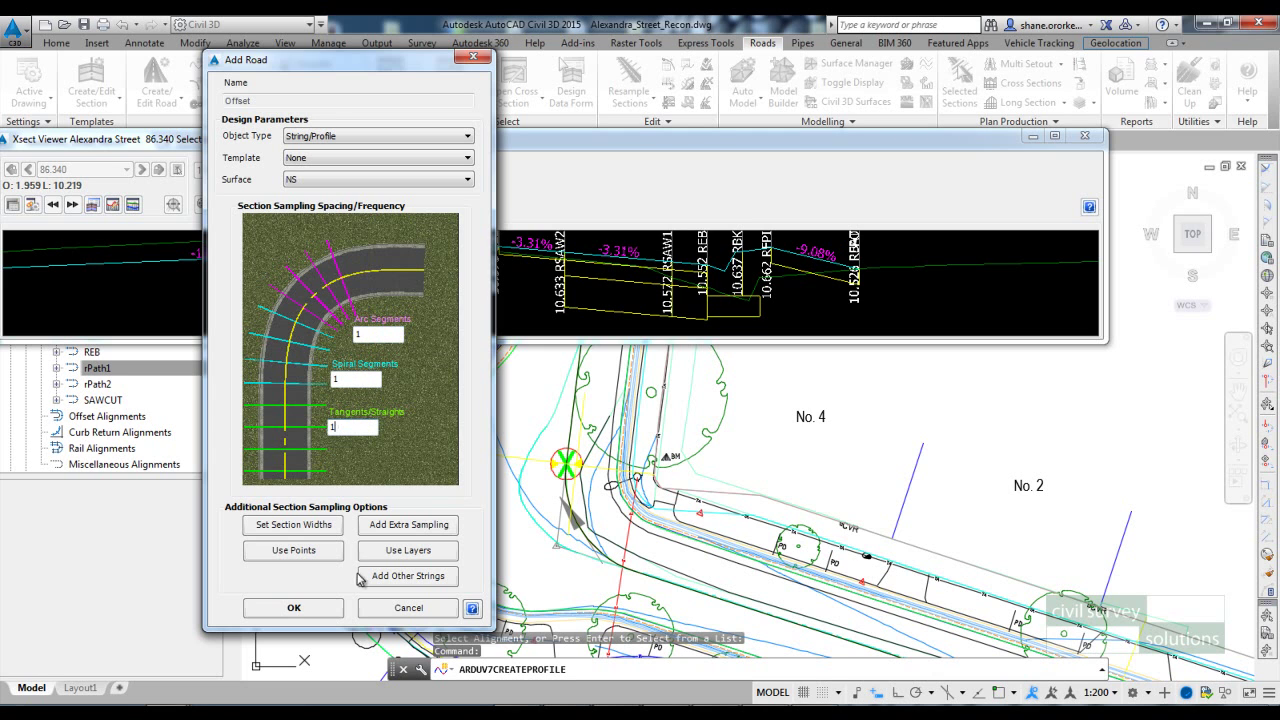
left_click(294, 608)
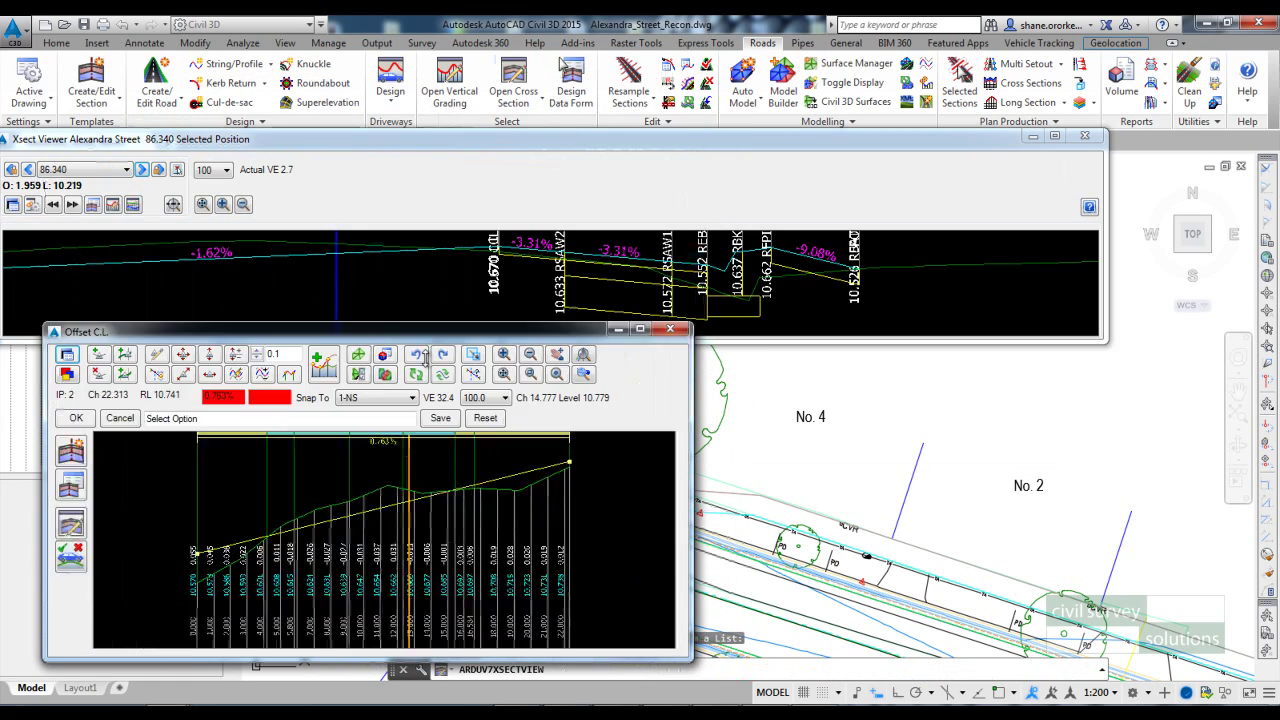
Resize the Offset C.L. profile editor below the Xsect Viewer and zoom the viewer.
left_click_drag(421, 325, 420, 334)
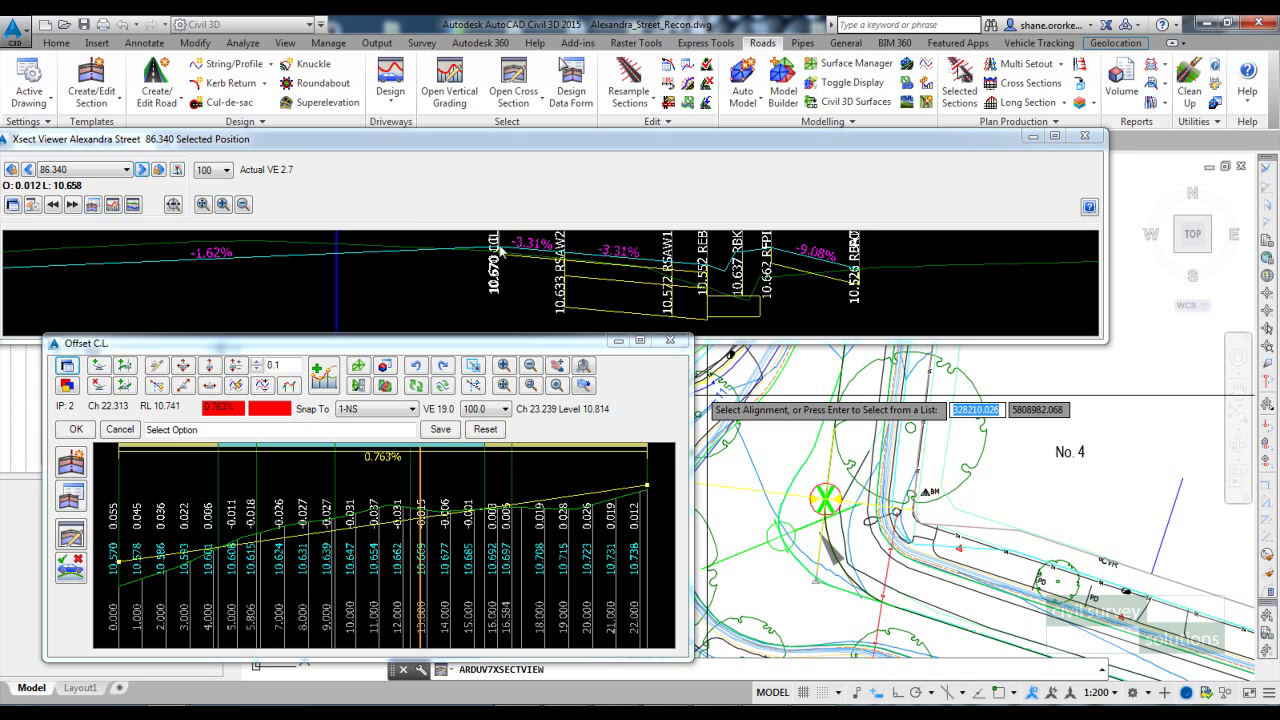
left_click(500, 291)
scroll(500, 291, "up", 3)
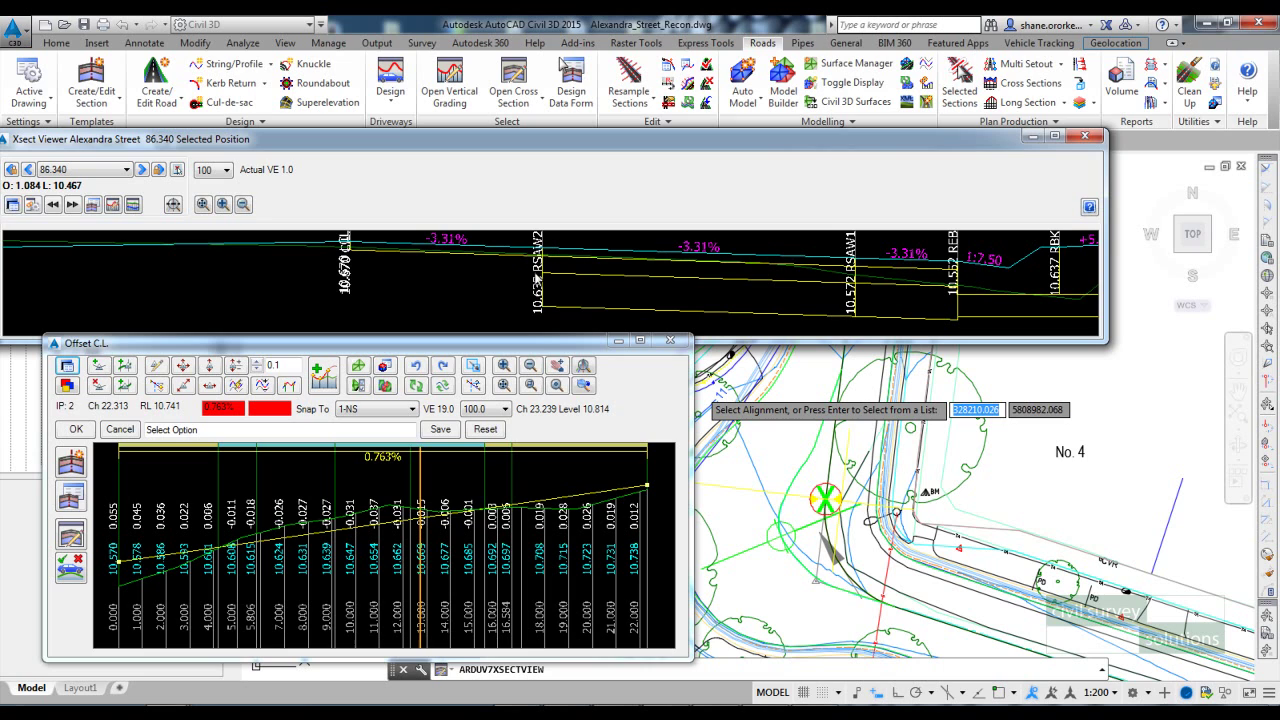
scroll(600, 280, "down", 2)
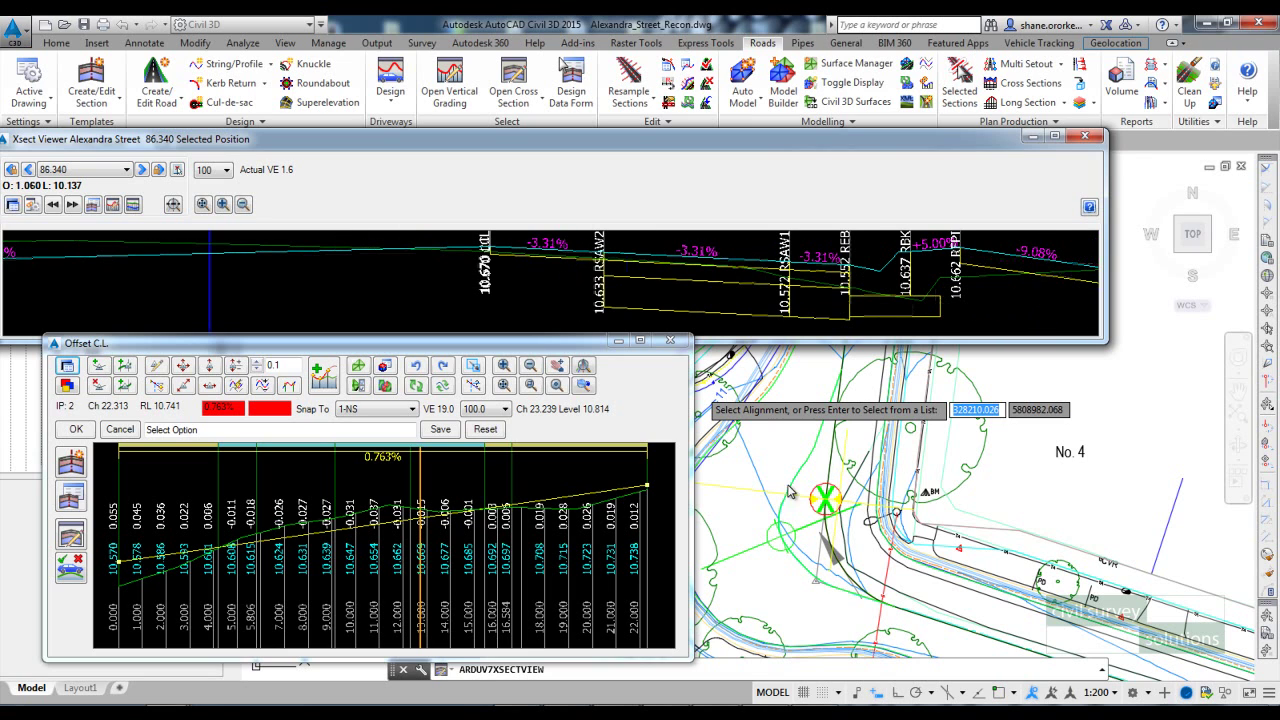
scroll(845, 485, "down", 3)
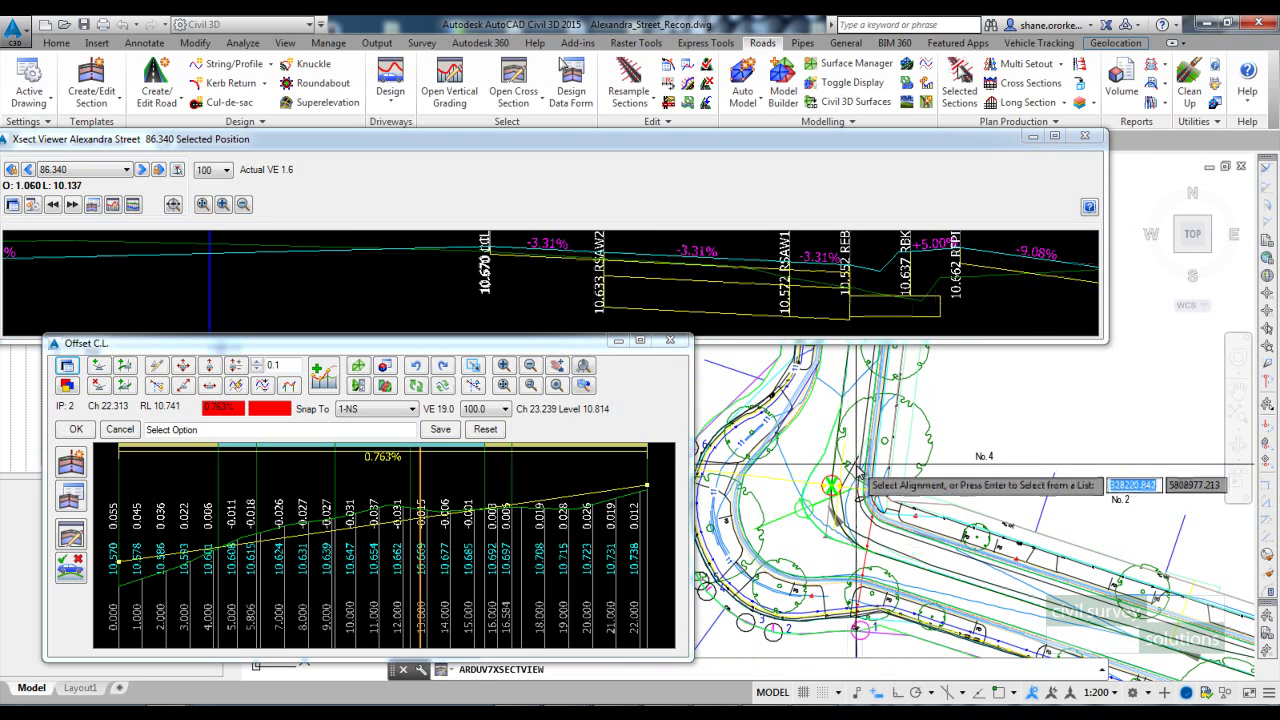
From Vertical Curve Initial Design, begin a Reference Line using design levels and a 2 Points slope.
left_click(323, 375)
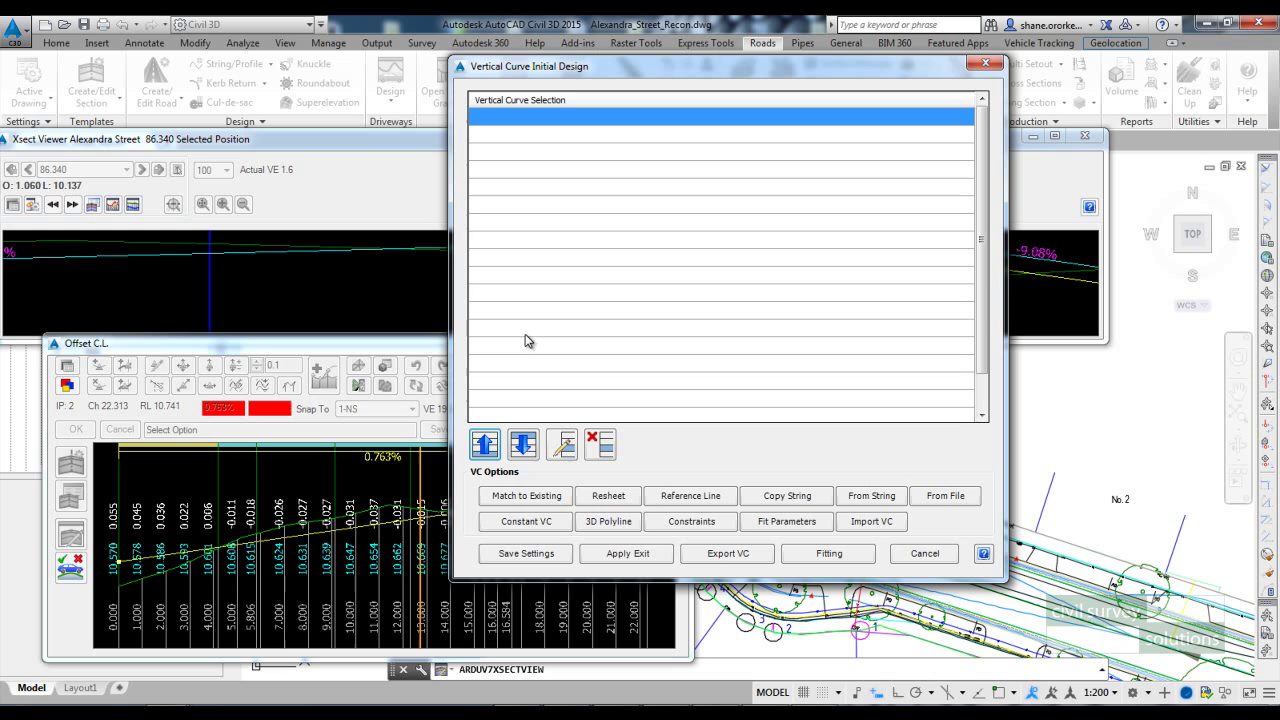
left_click(697, 496)
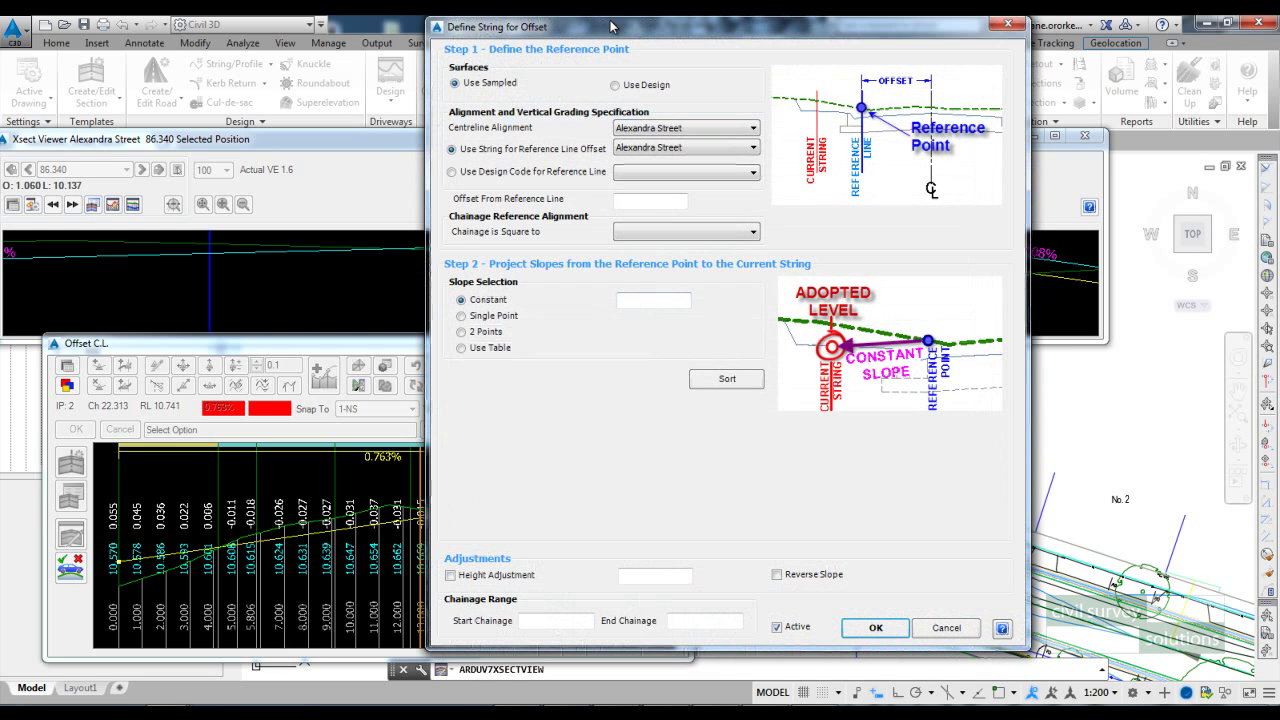
left_click_drag(612, 26, 402, 42)
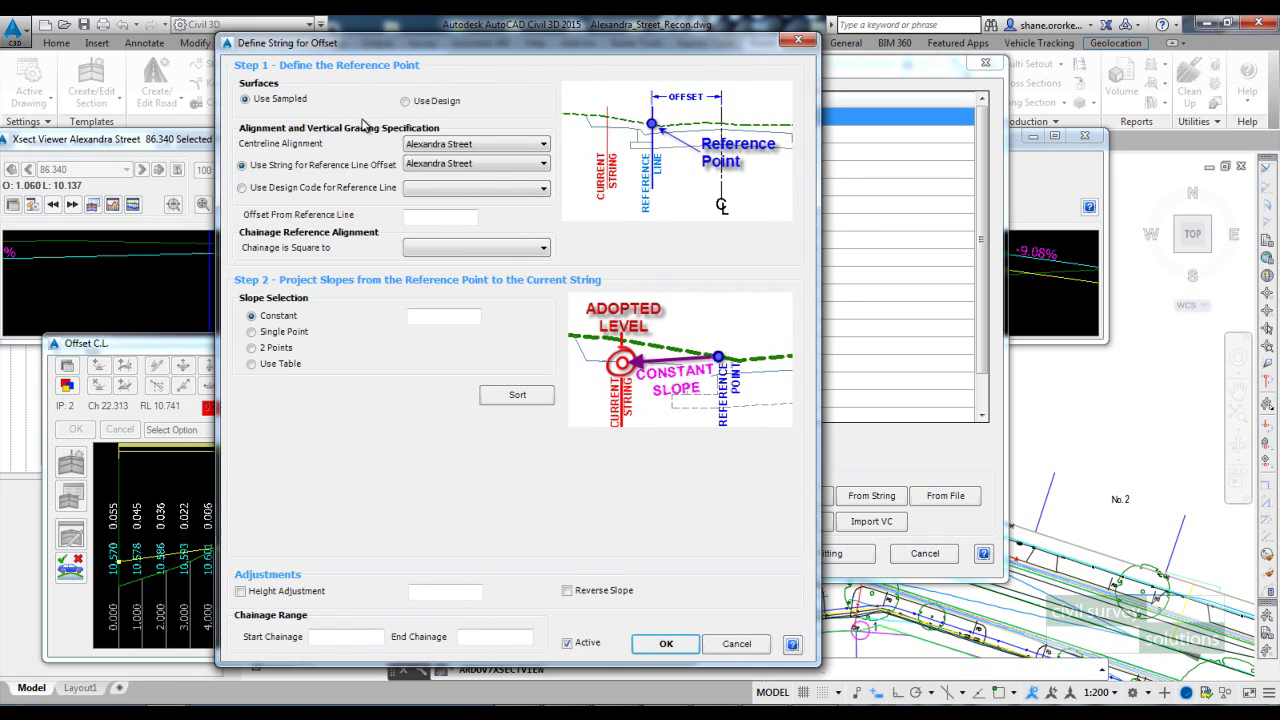
left_click(406, 101)
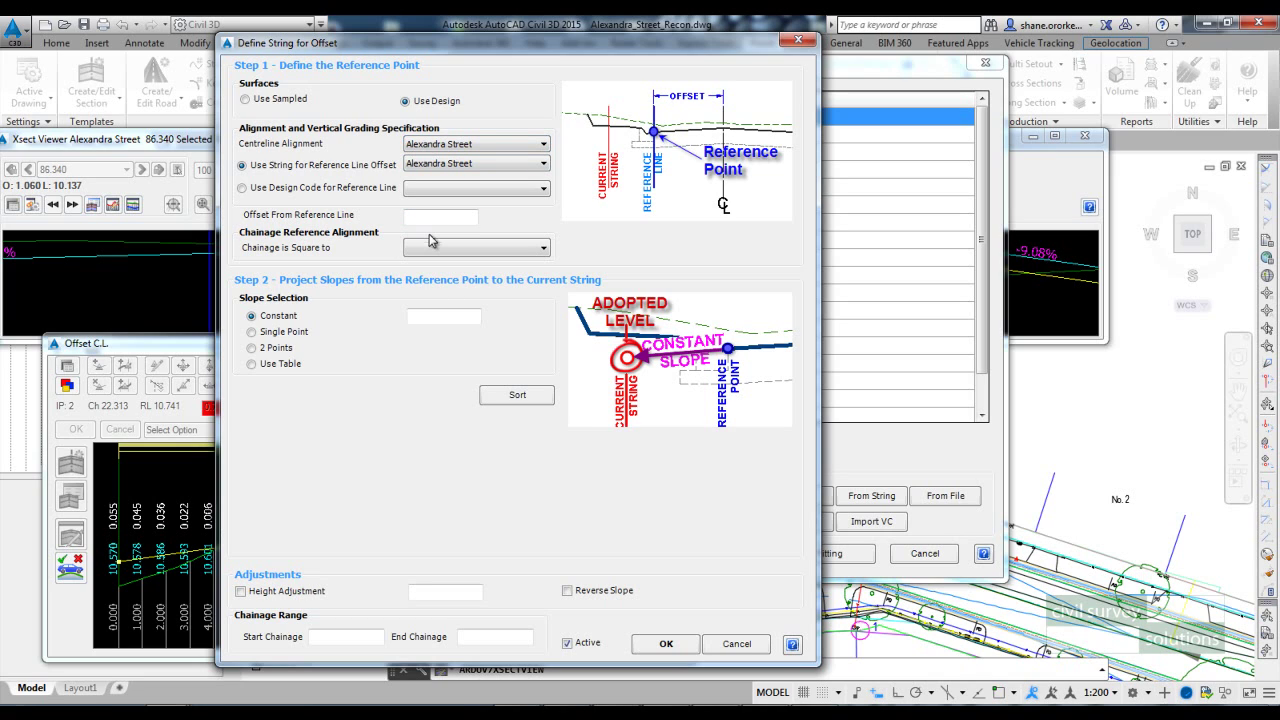
left_click(252, 348)
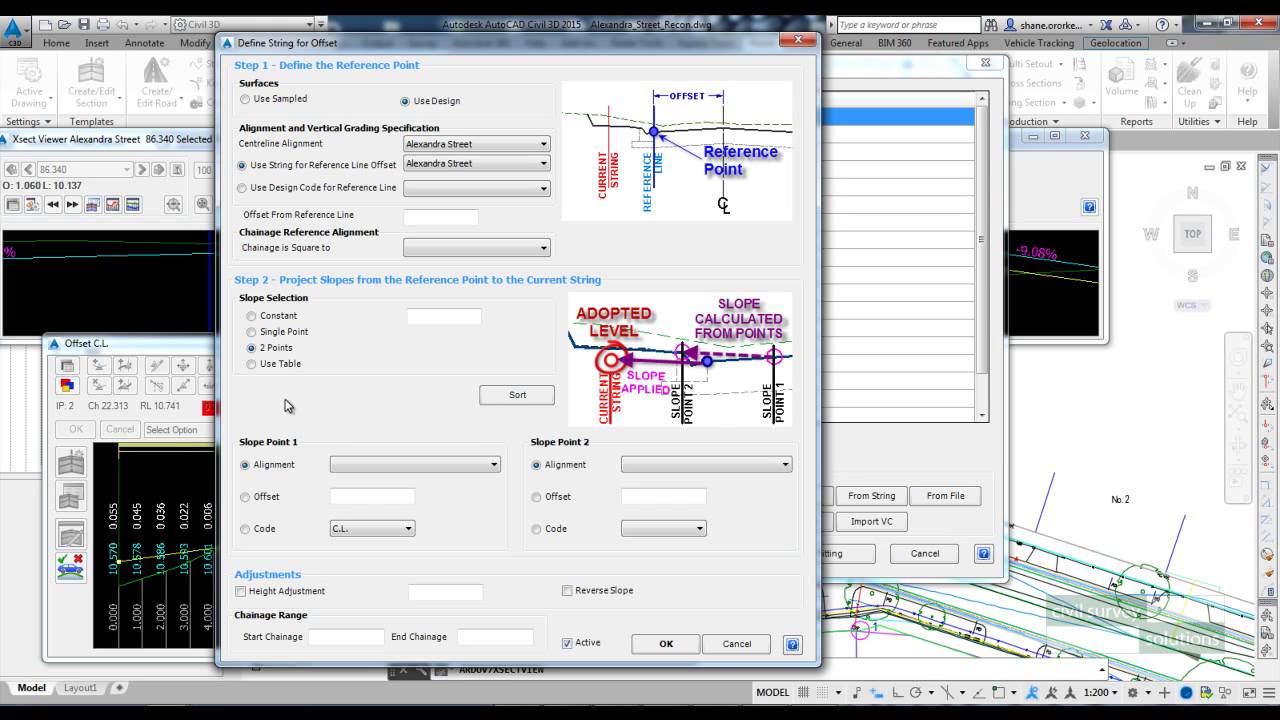
Set the slope points to codes C.L. and RSAW2 with reverse slope, chainages 0 to 10000.
left_click(373, 532)
left_click(354, 545)
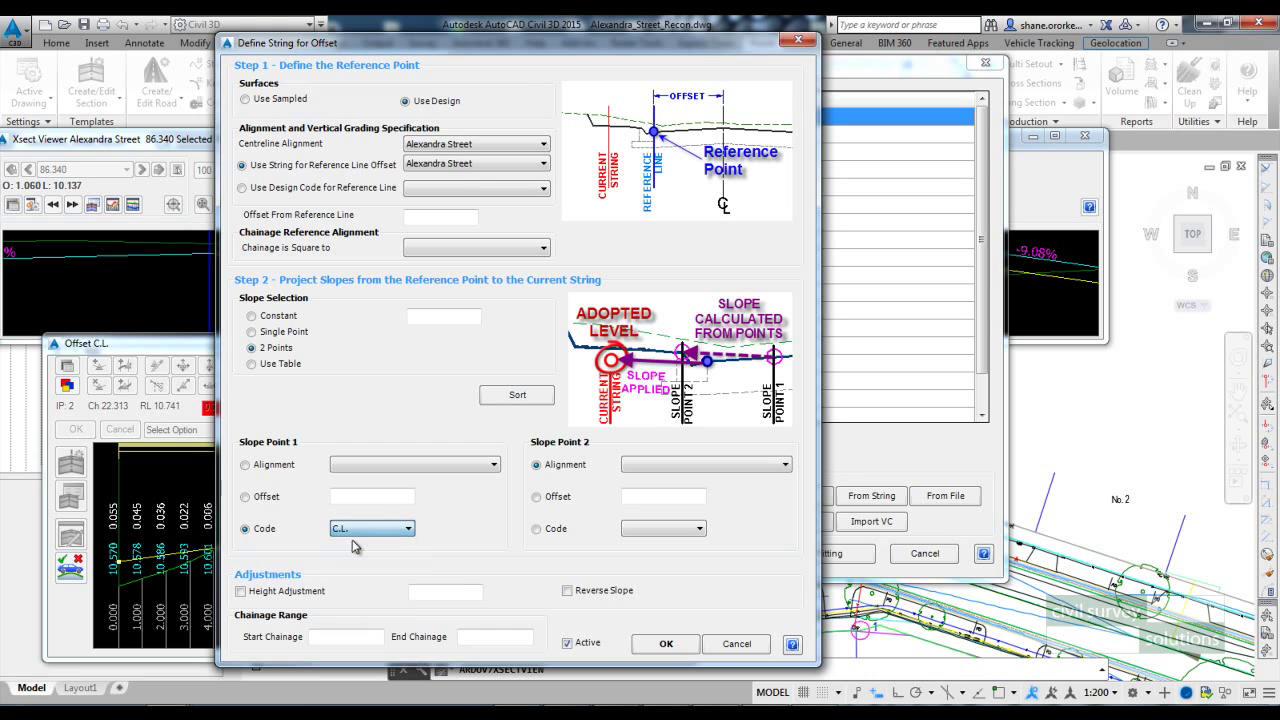
left_click(537, 528)
left_click(654, 531)
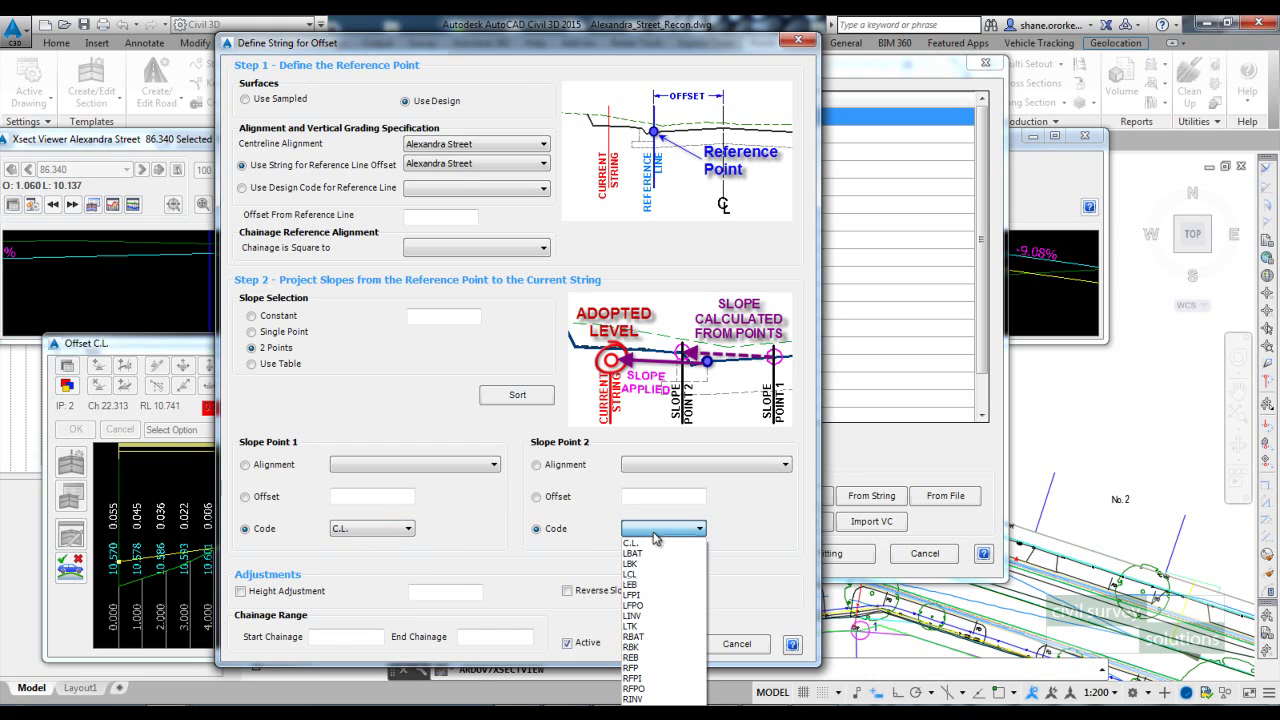
left_click(635, 714)
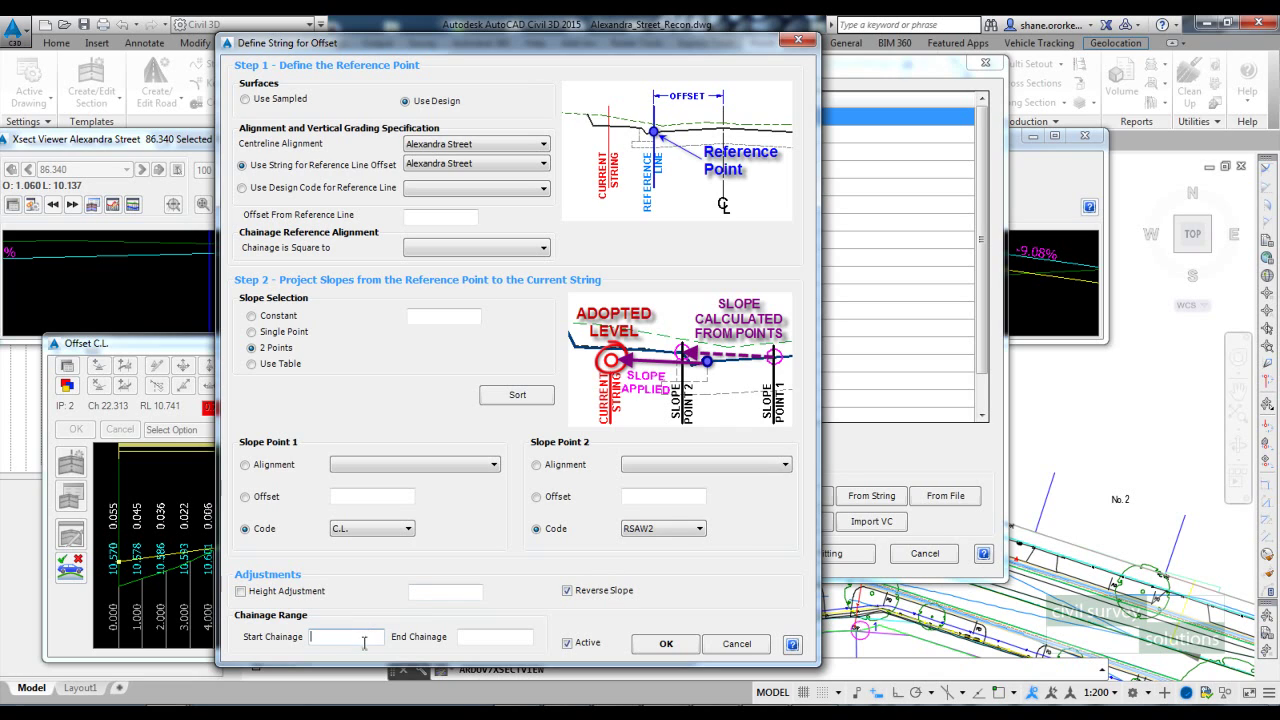
type("0")
left_click(500, 640)
type("10000")
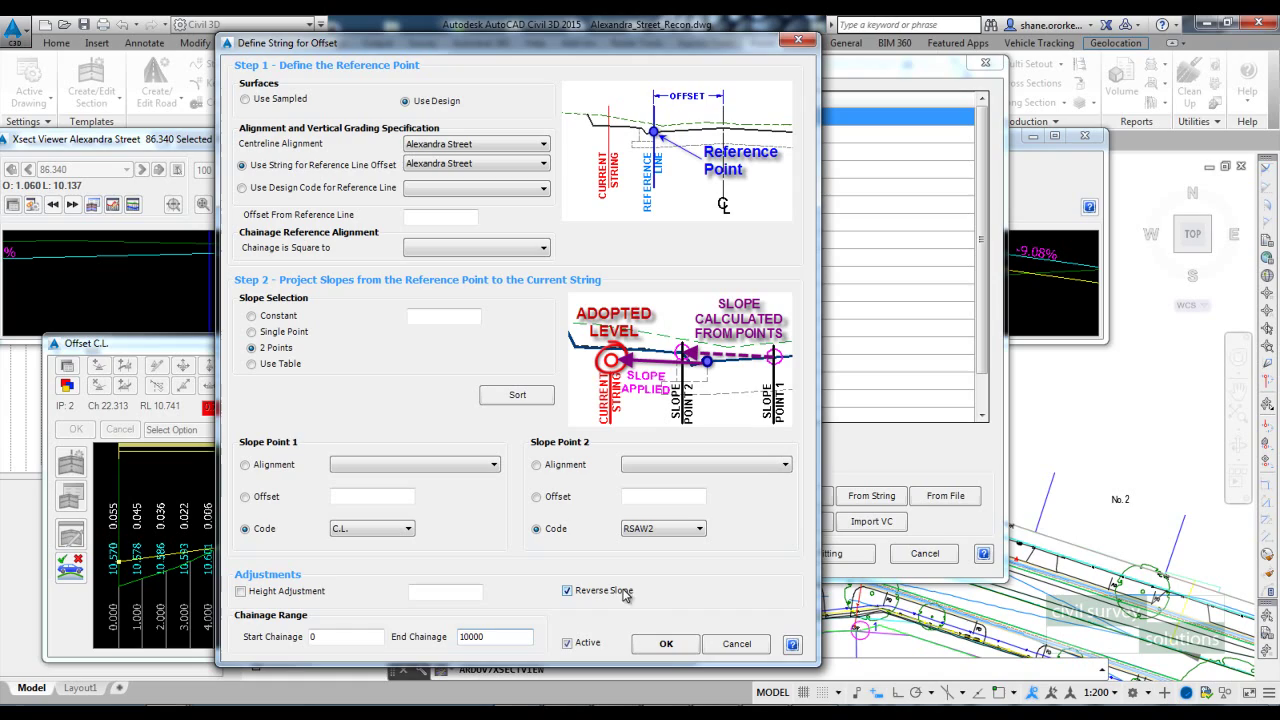
Confirm the reference line, apply the vertical design, and close the level report.
left_click(665, 644)
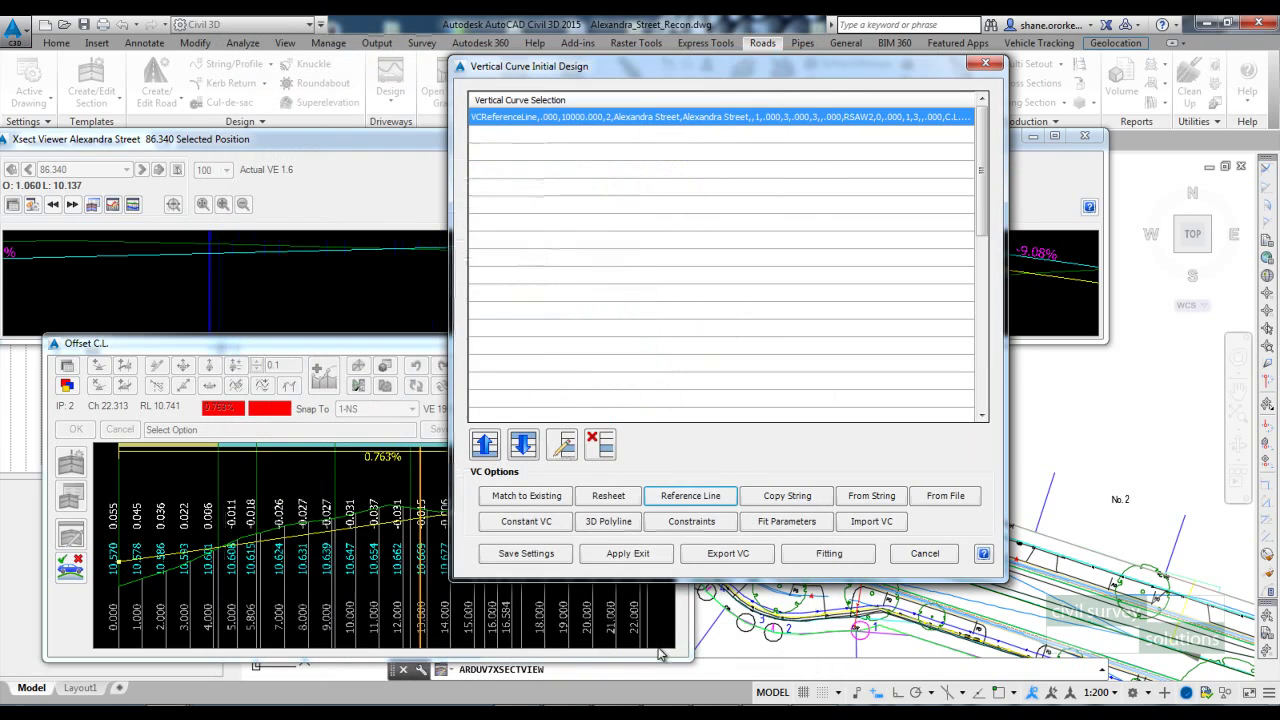
left_click(651, 556)
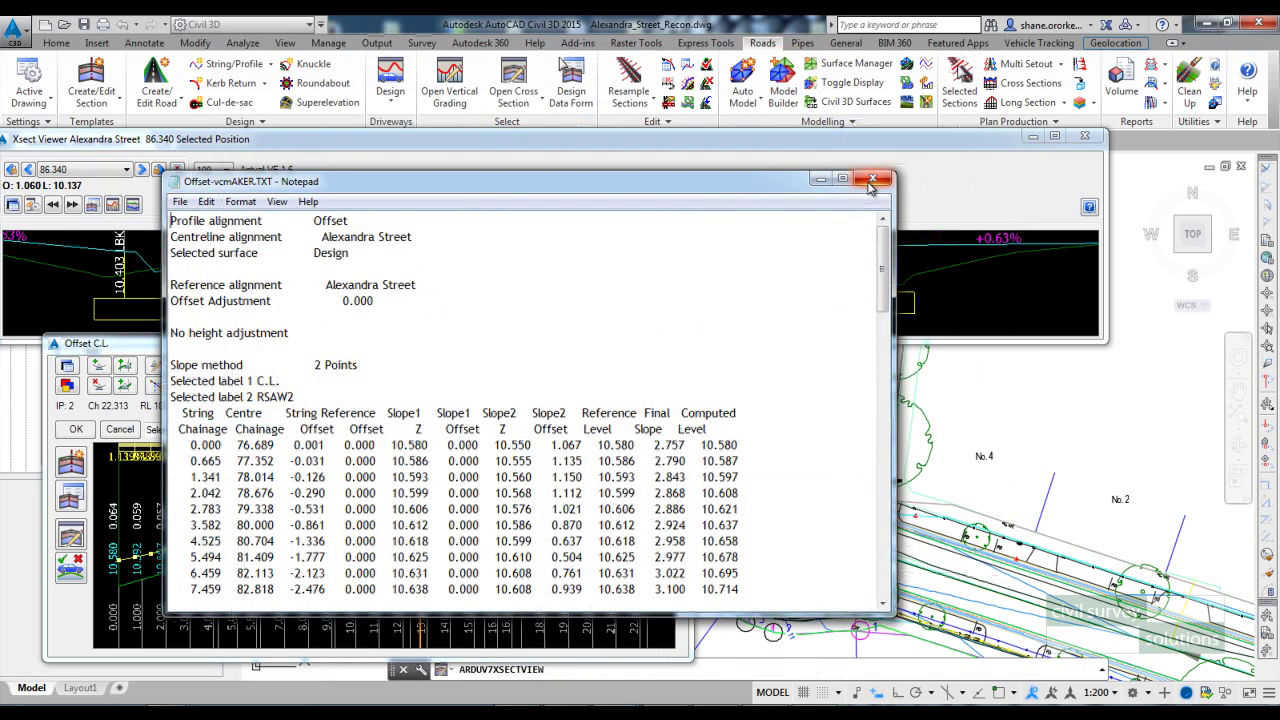
left_click(872, 179)
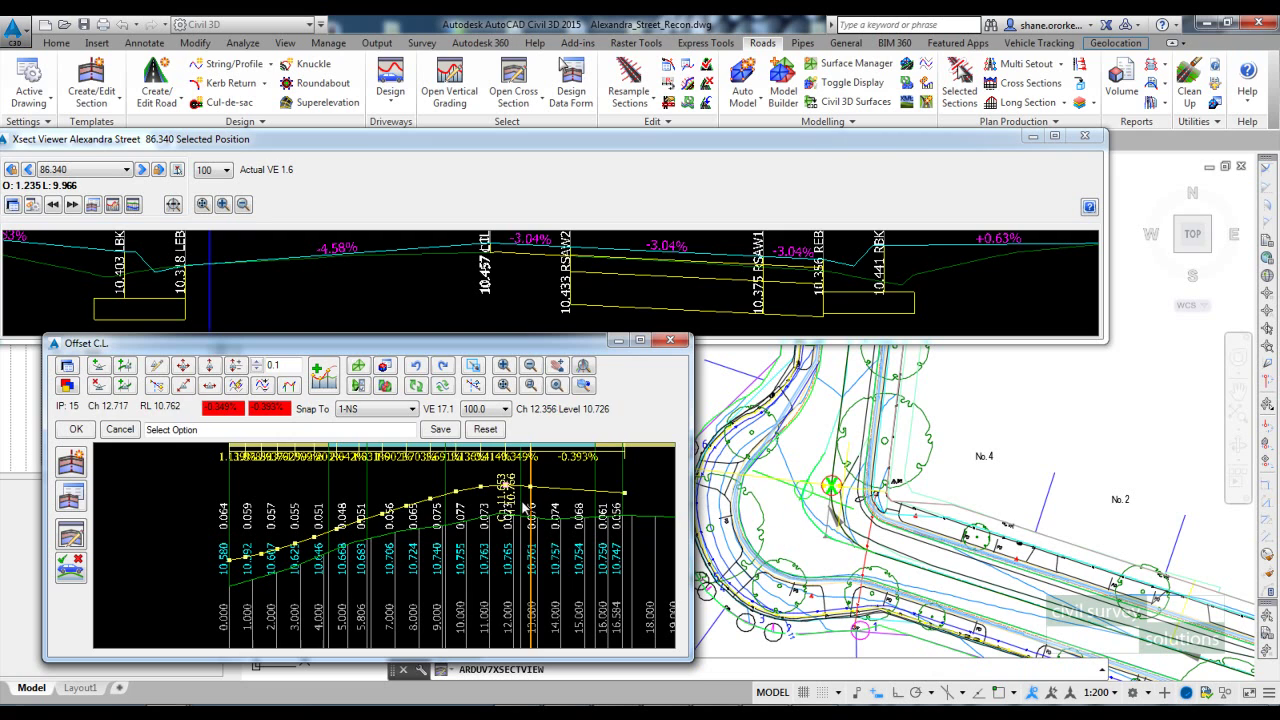
Reopen Alexandra Street's design data and choose the Variations category for a new entry.
left_click(557, 365)
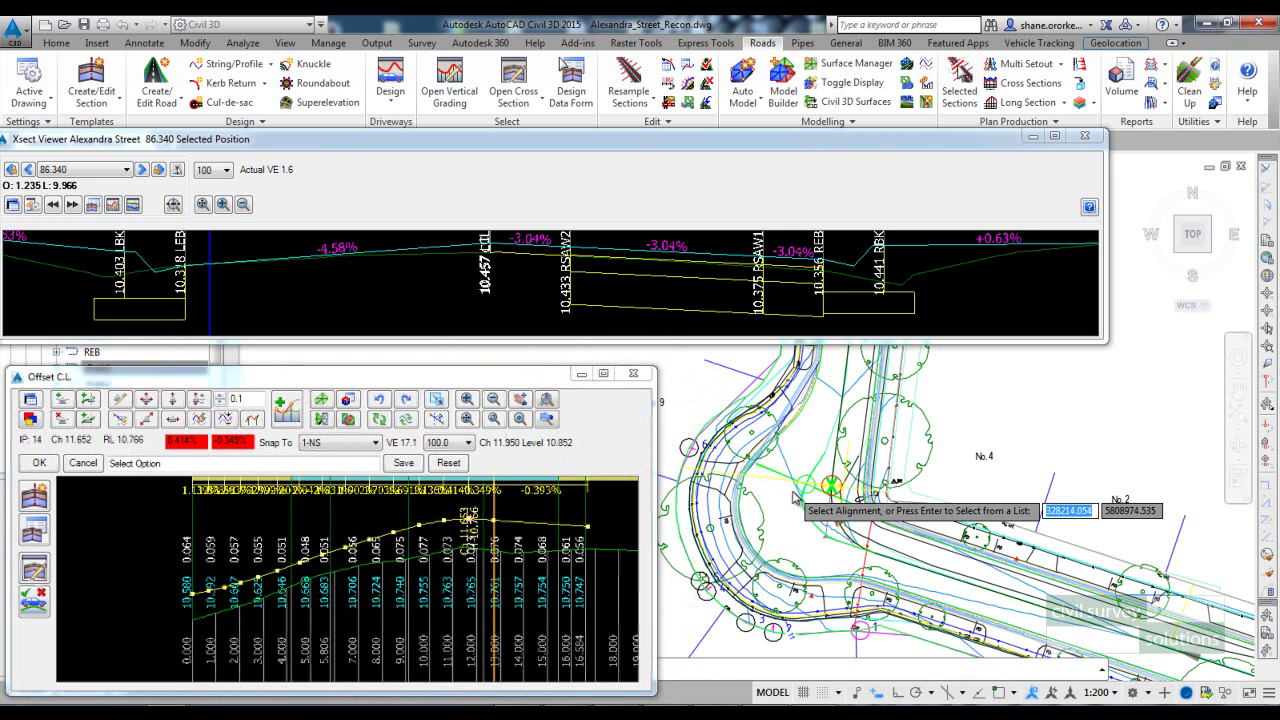
middle_click_drag(850, 522, 750, 498)
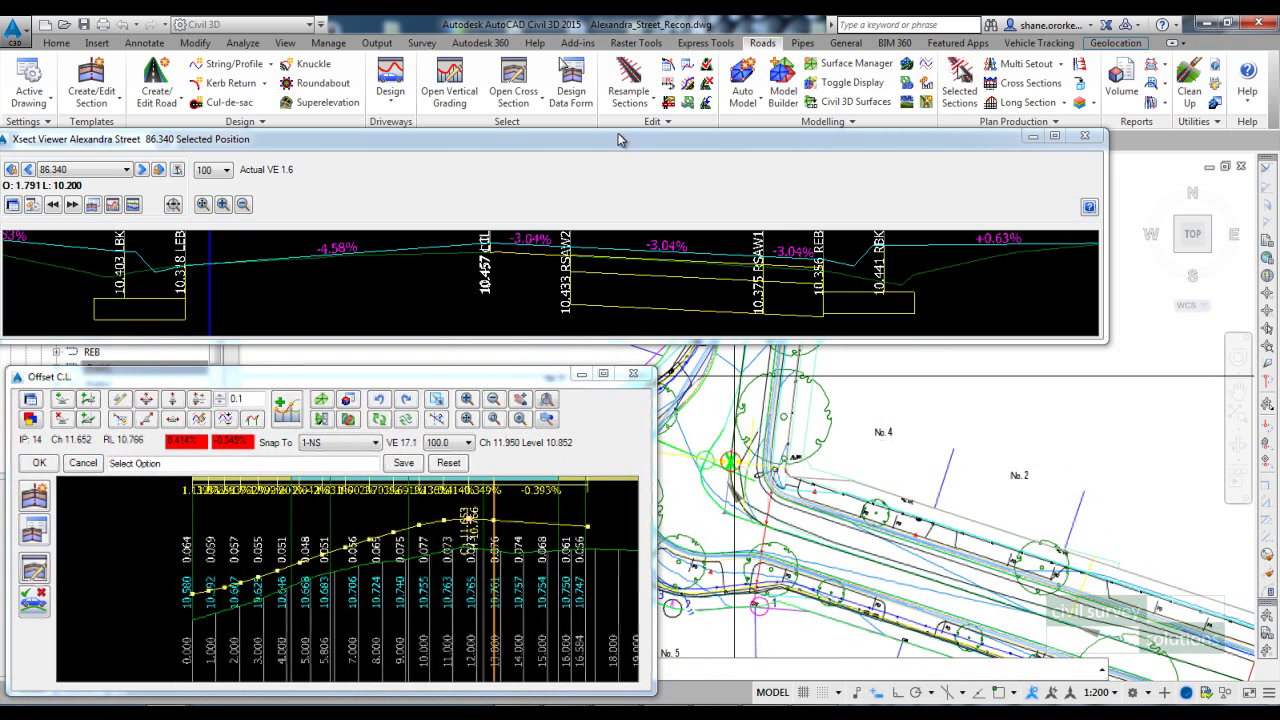
left_click(849, 569)
key("Return")
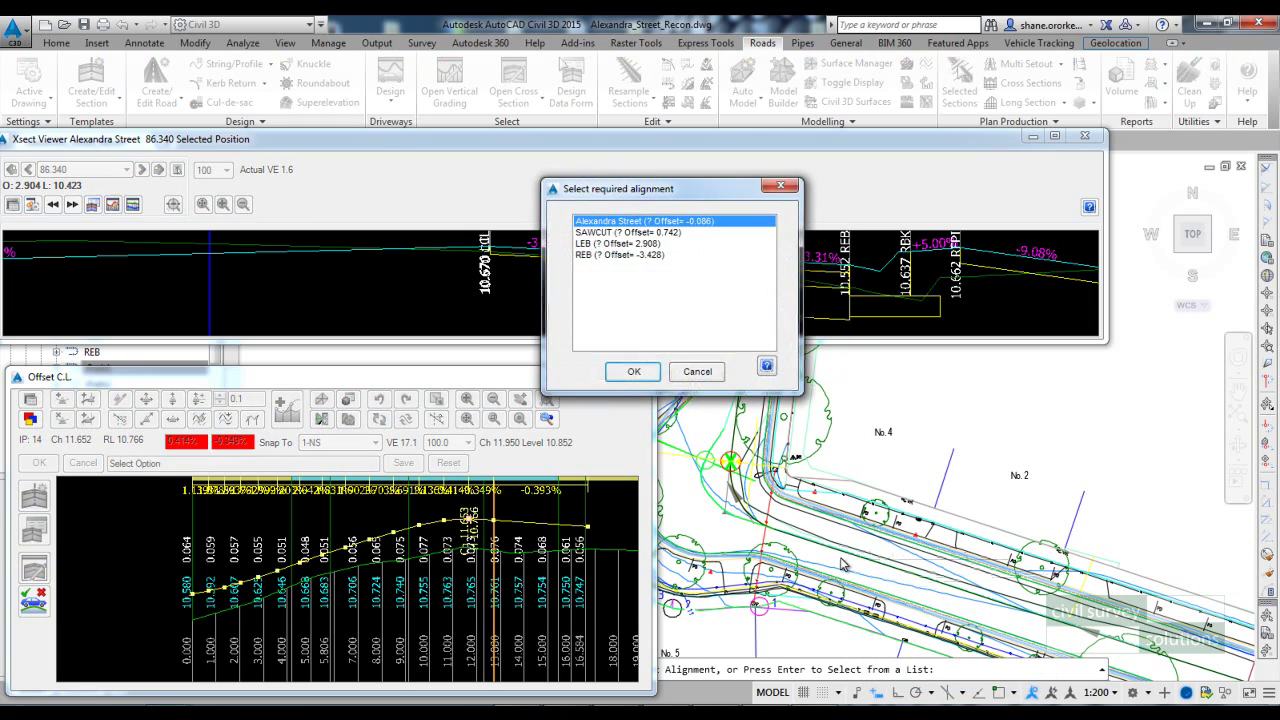
left_click(634, 372)
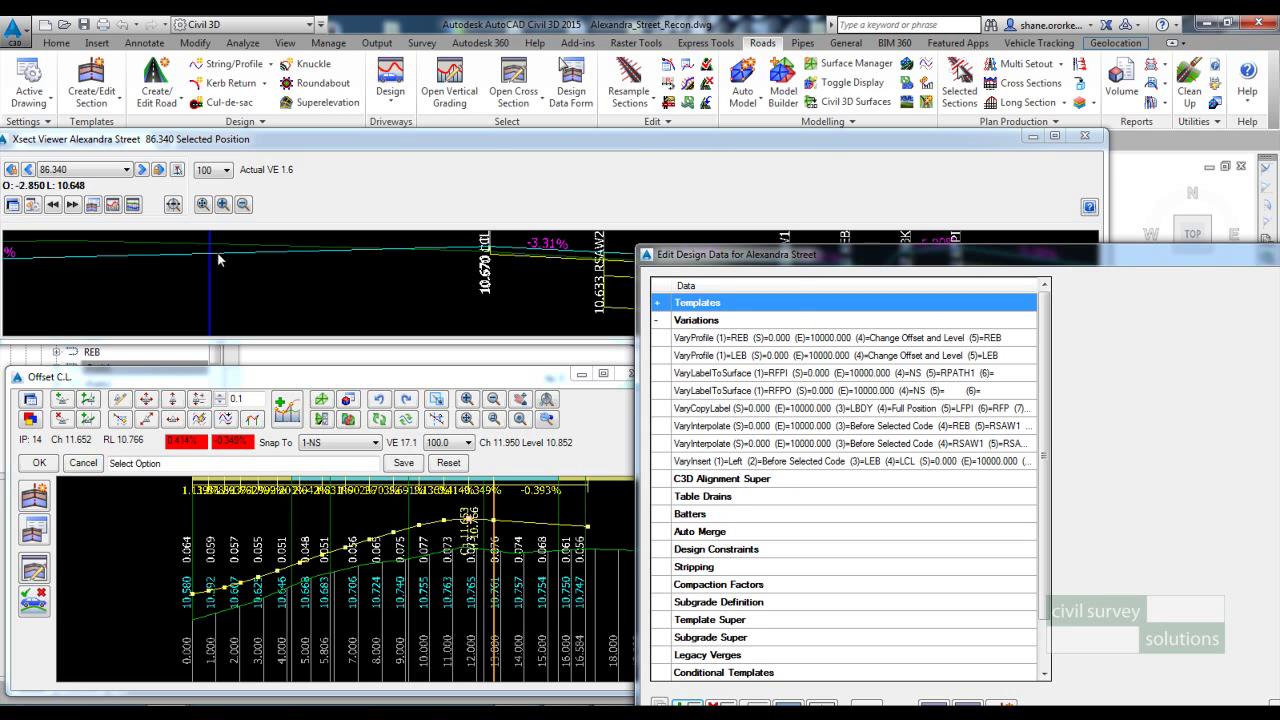
left_click_drag(777, 249, 656, 134)
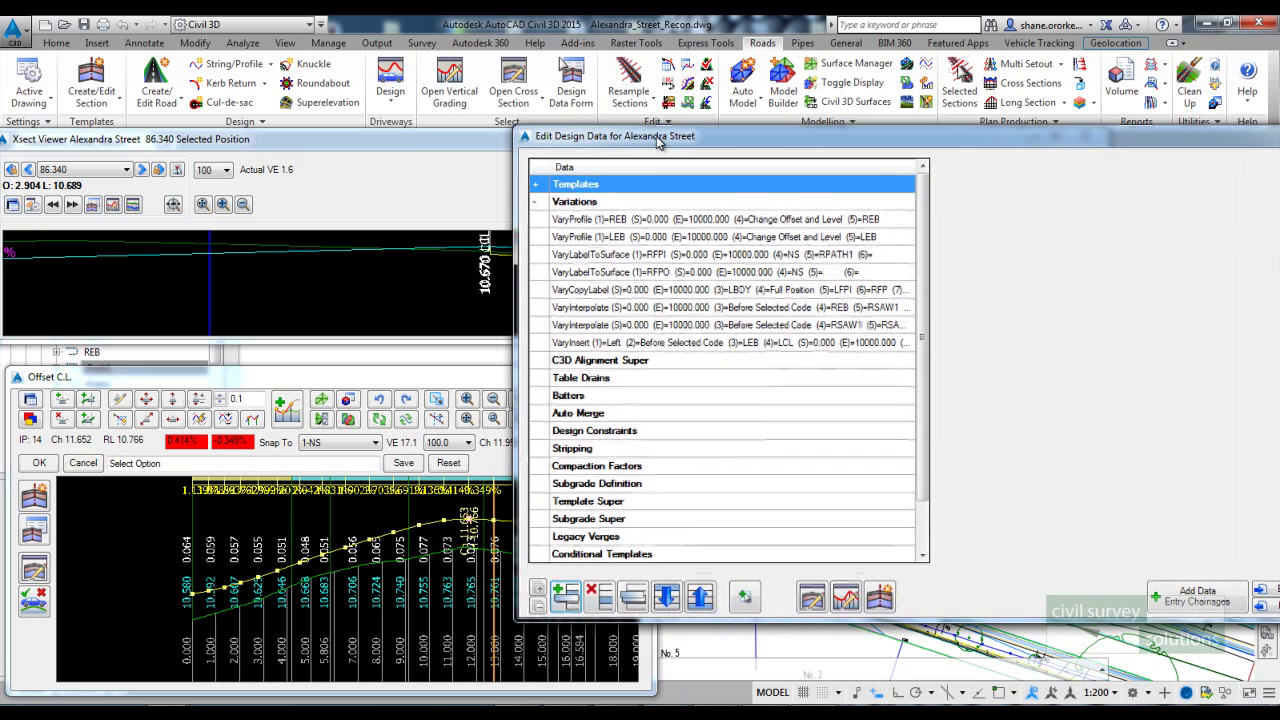
left_click(565, 596)
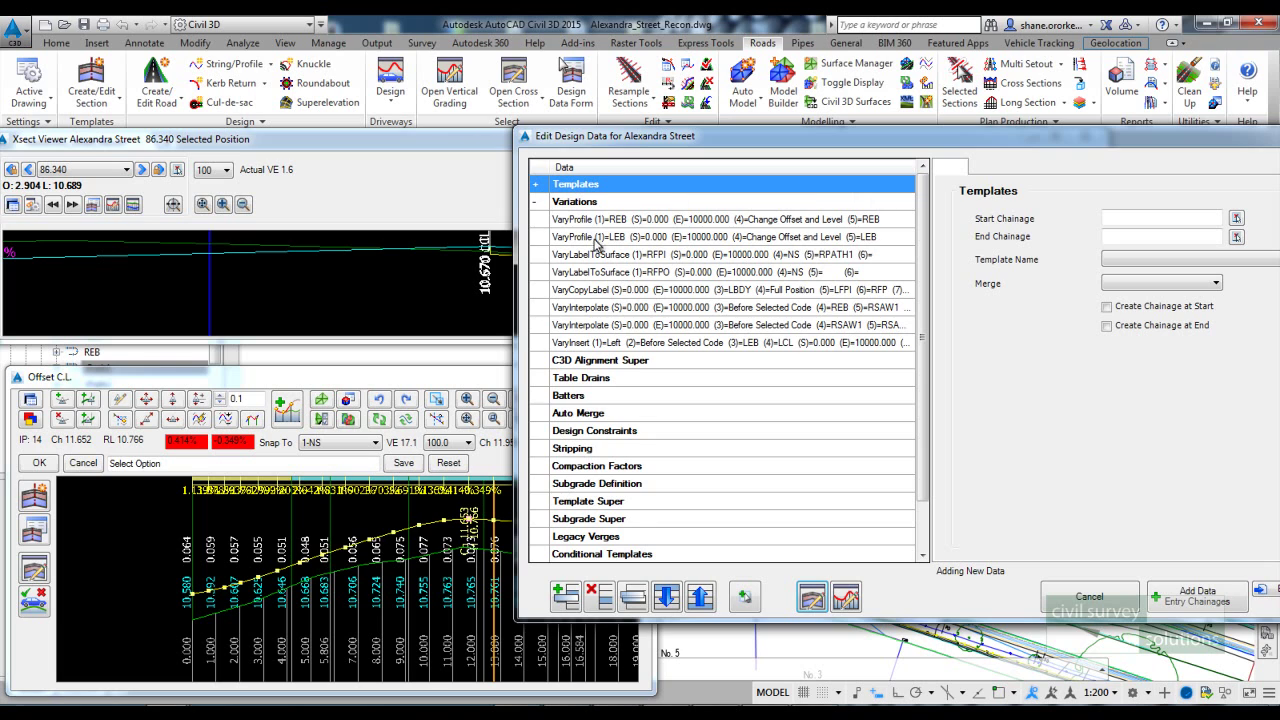
left_click(575, 201)
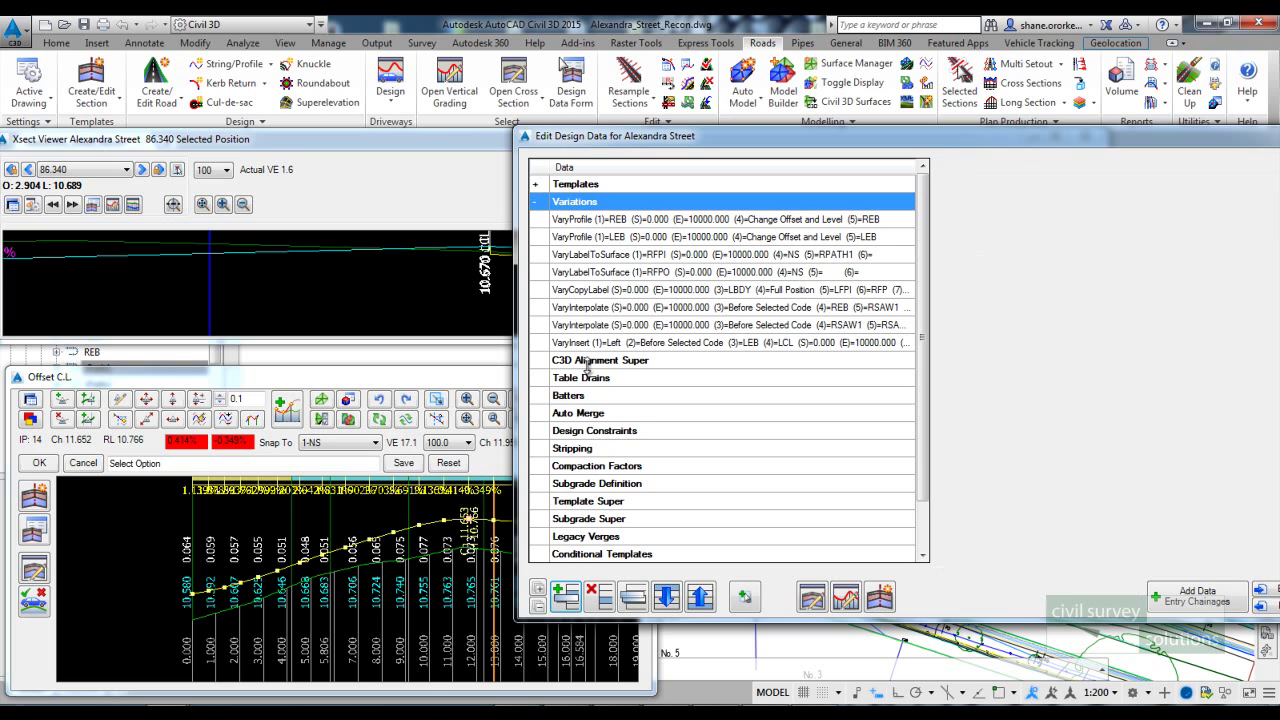
Add a Set Code Offsets &/or Levels to String variation for code LCL, chainages 0 to 10000.
left_click(565, 596)
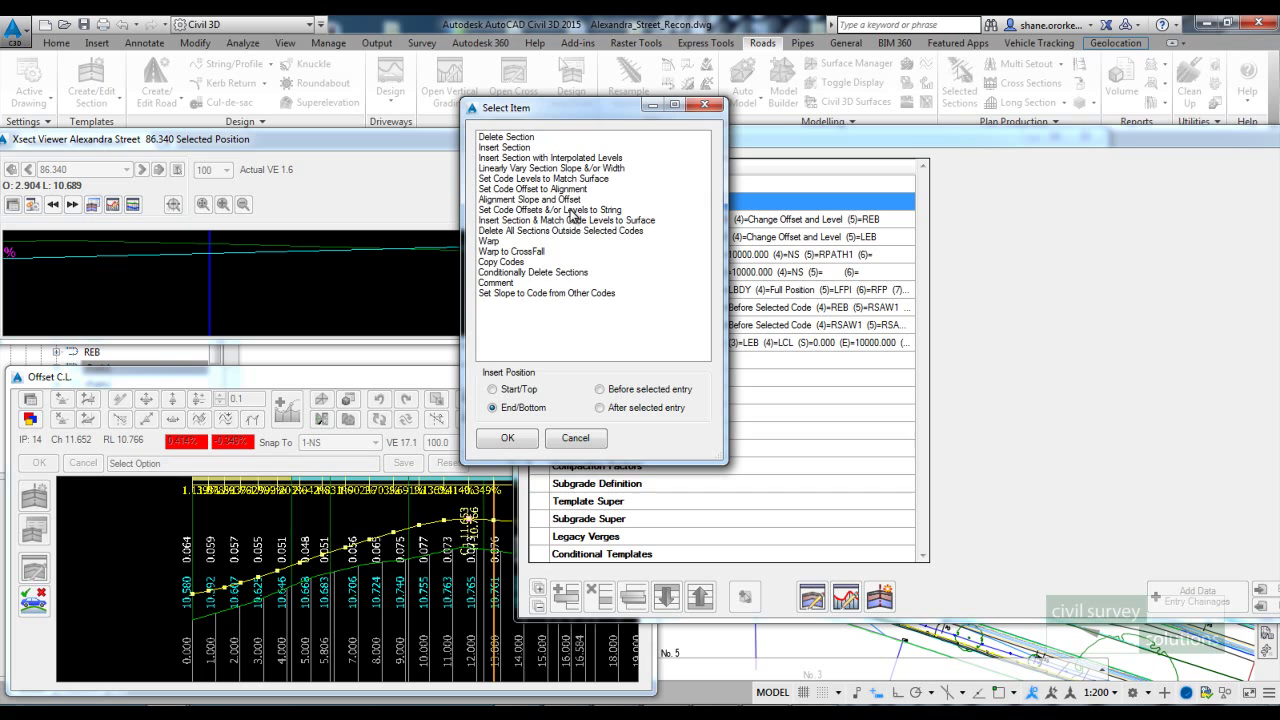
left_click(574, 210)
left_click(507, 438)
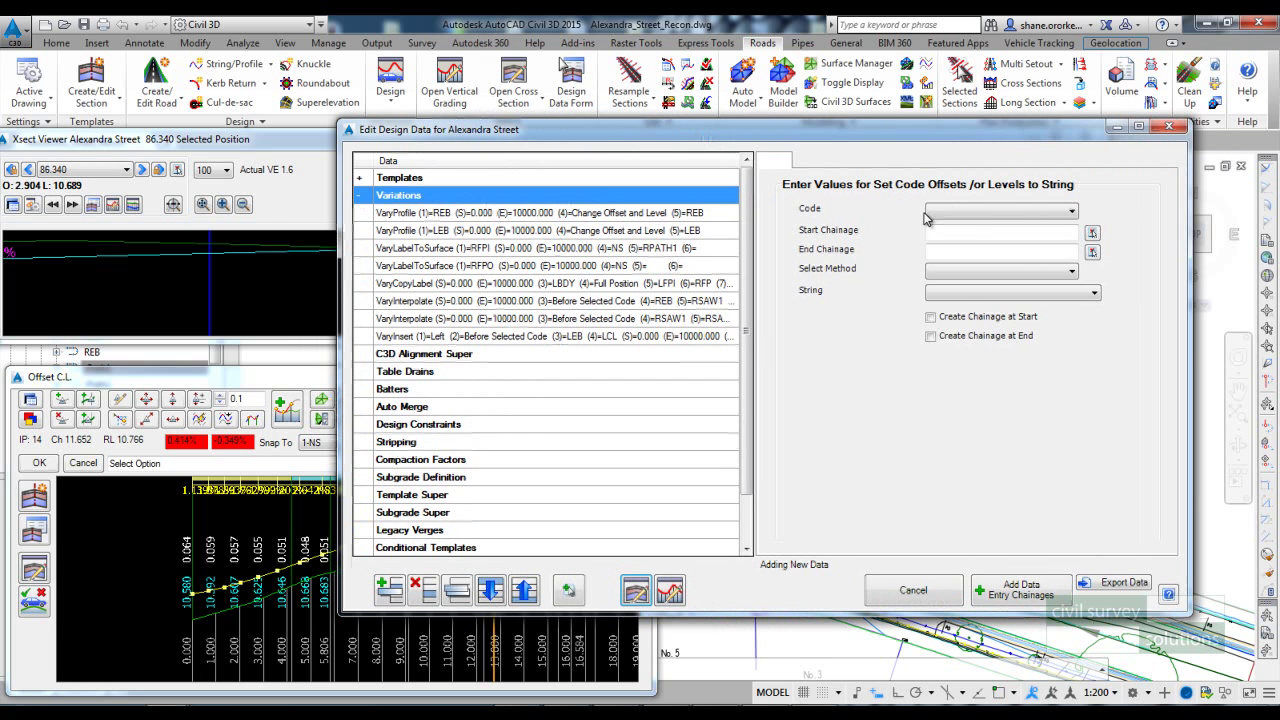
left_click(952, 211)
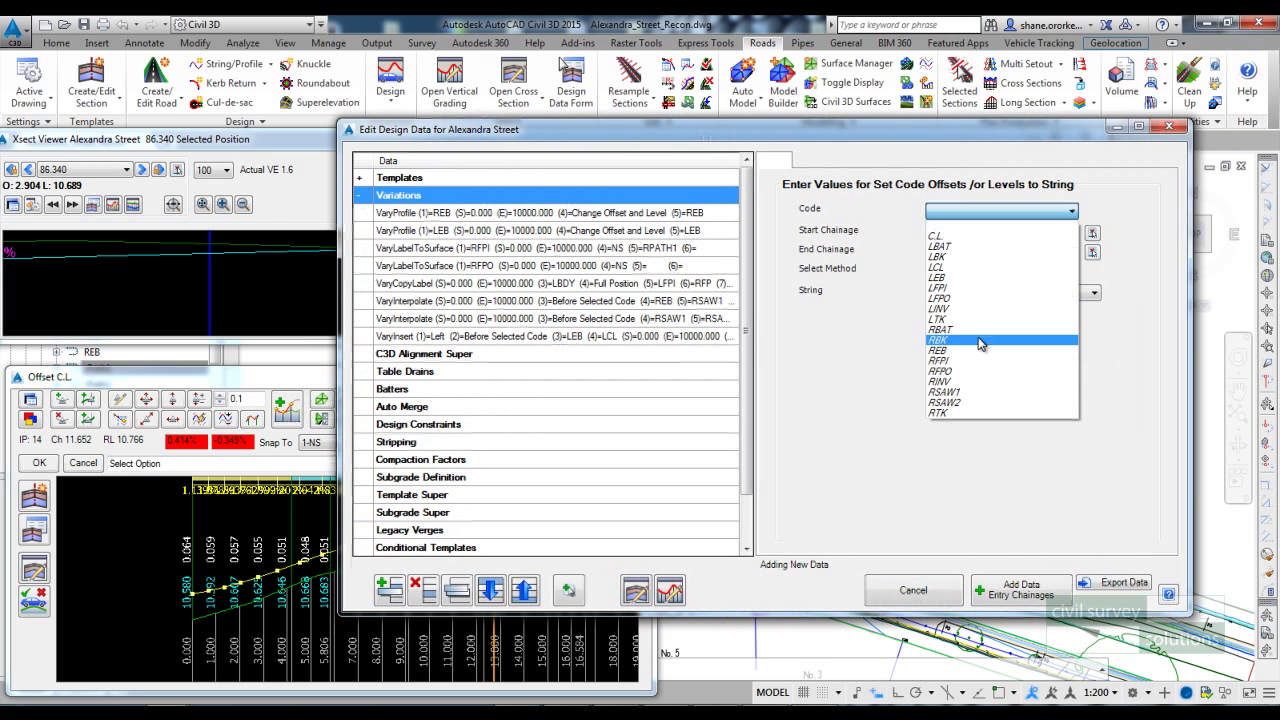
left_click(980, 267)
left_click(947, 231)
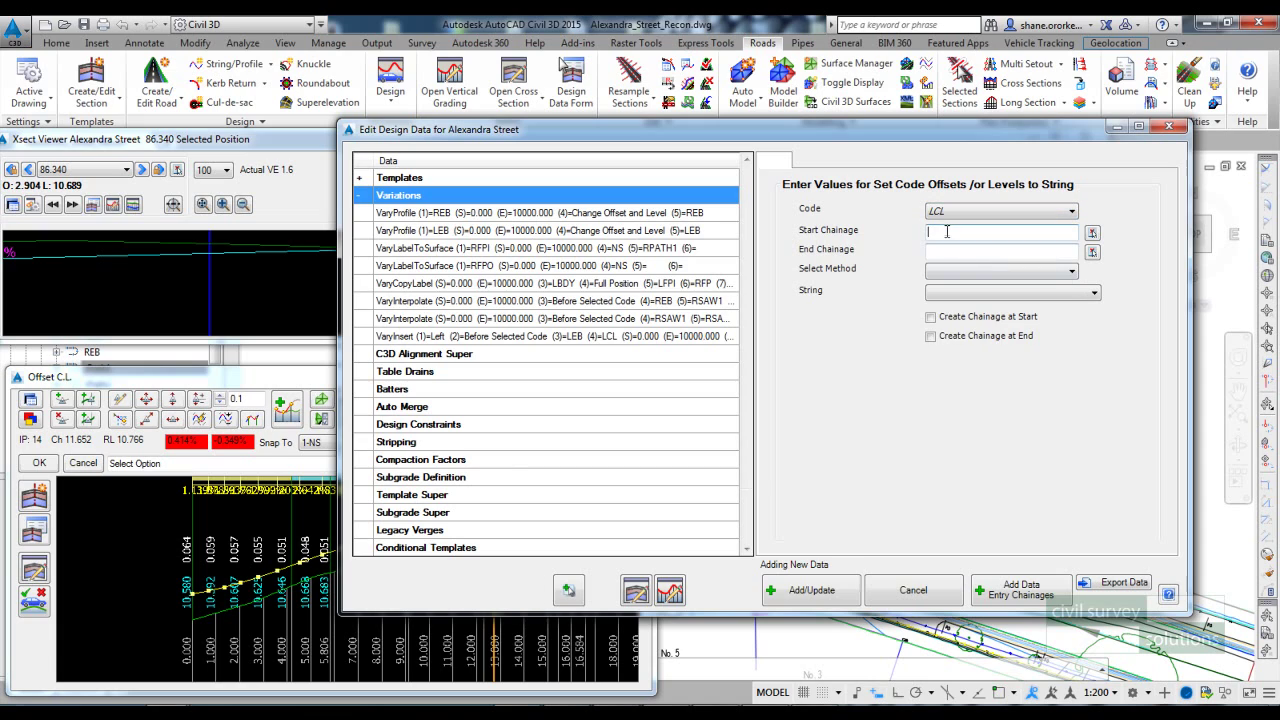
type("0")
left_click(940, 252)
type("10000")
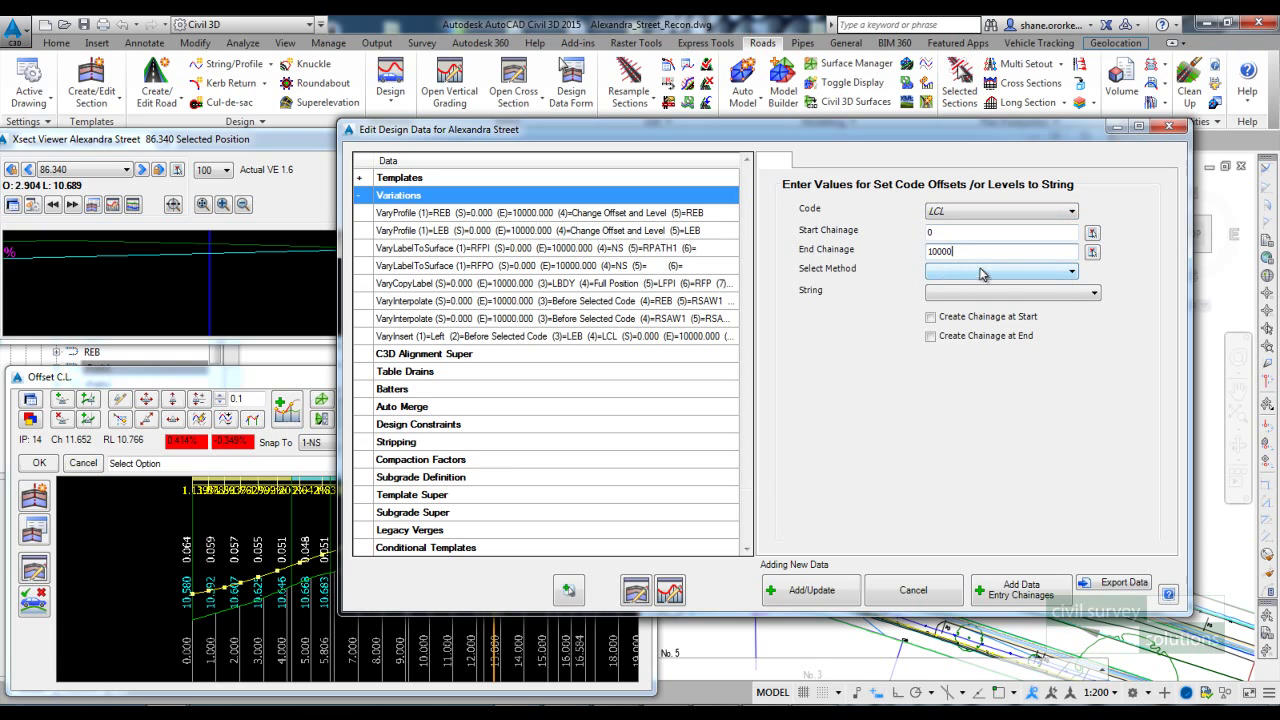
Set the method to Change Offset and Level, target string Offset, and add the variation.
left_click(962, 273)
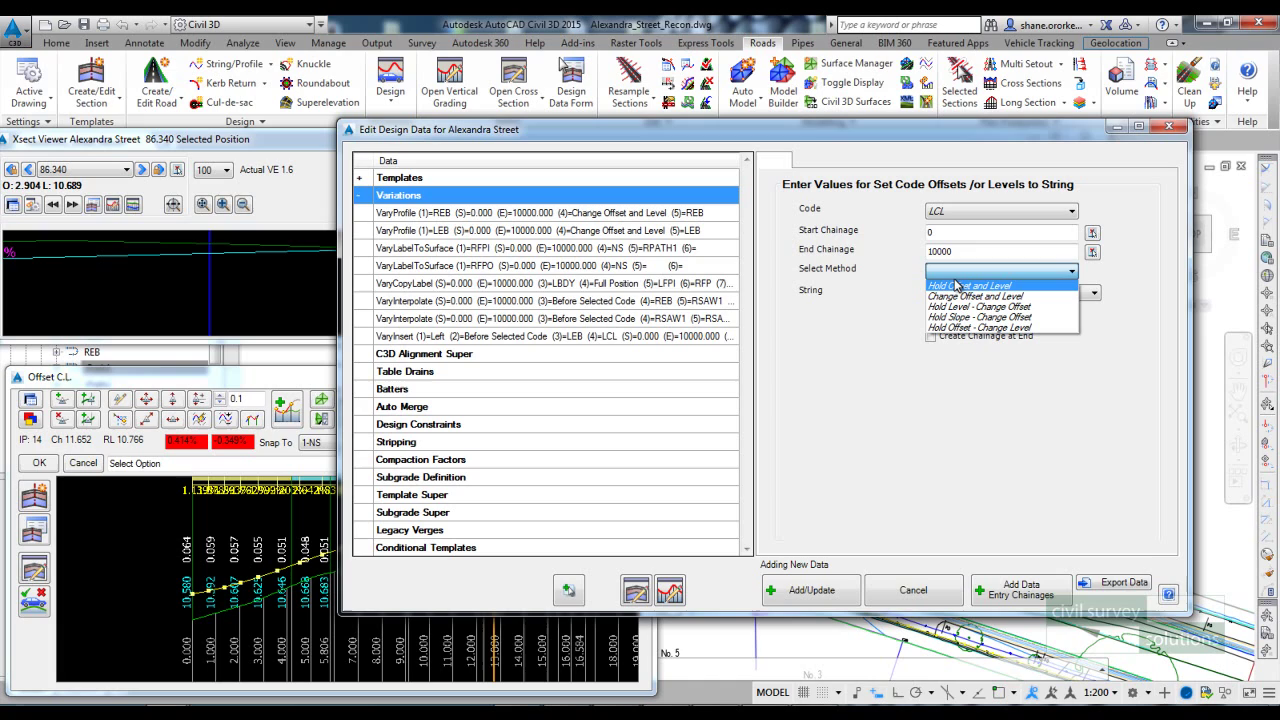
left_click(958, 296)
left_click(955, 292)
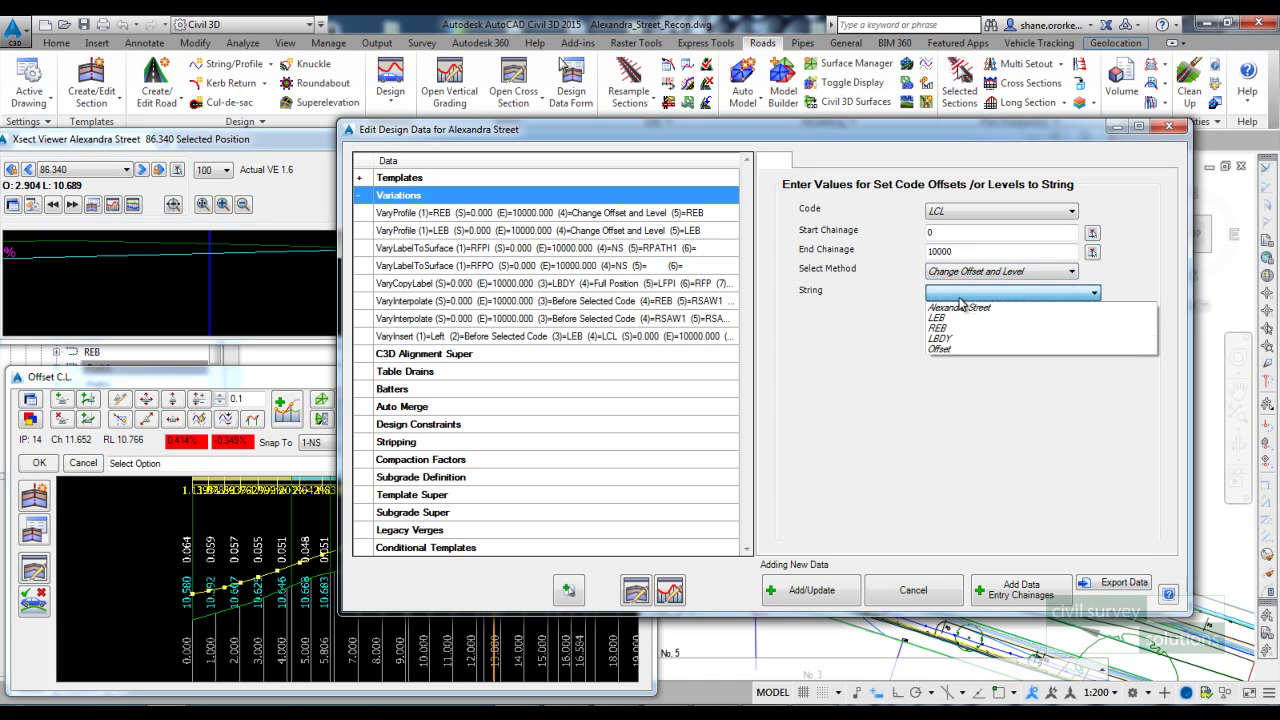
left_click(952, 349)
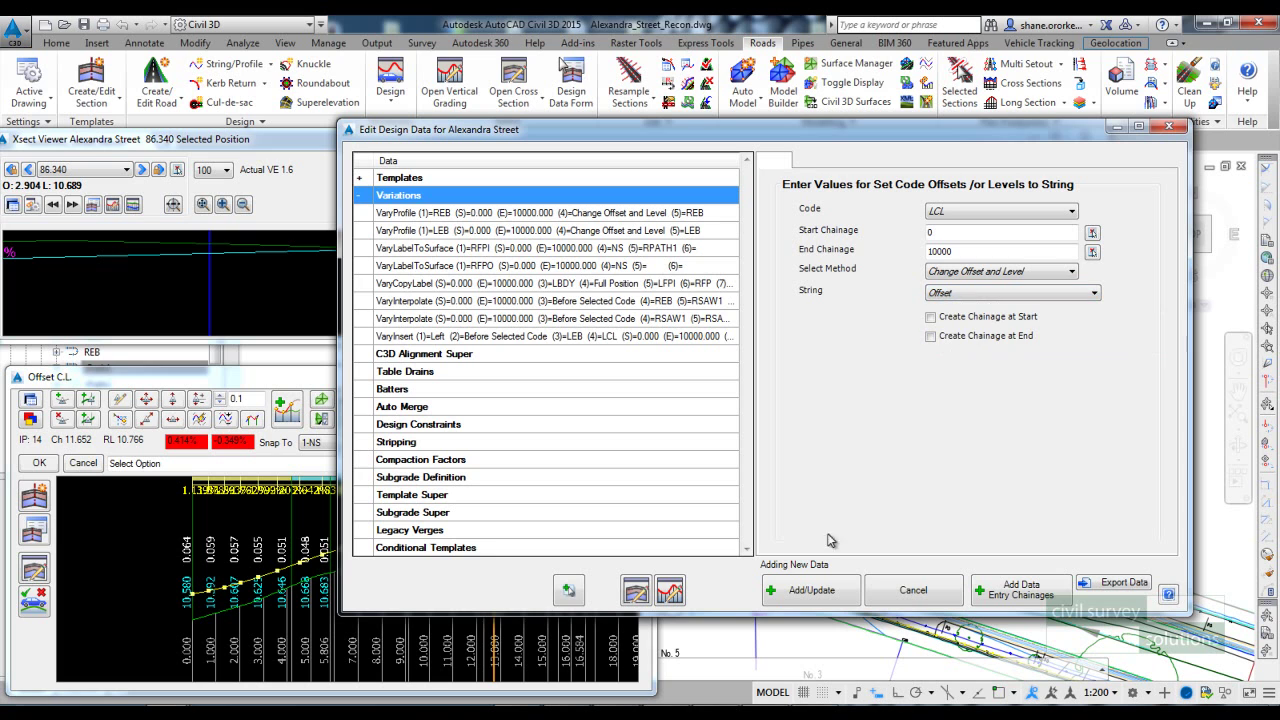
left_click(811, 590)
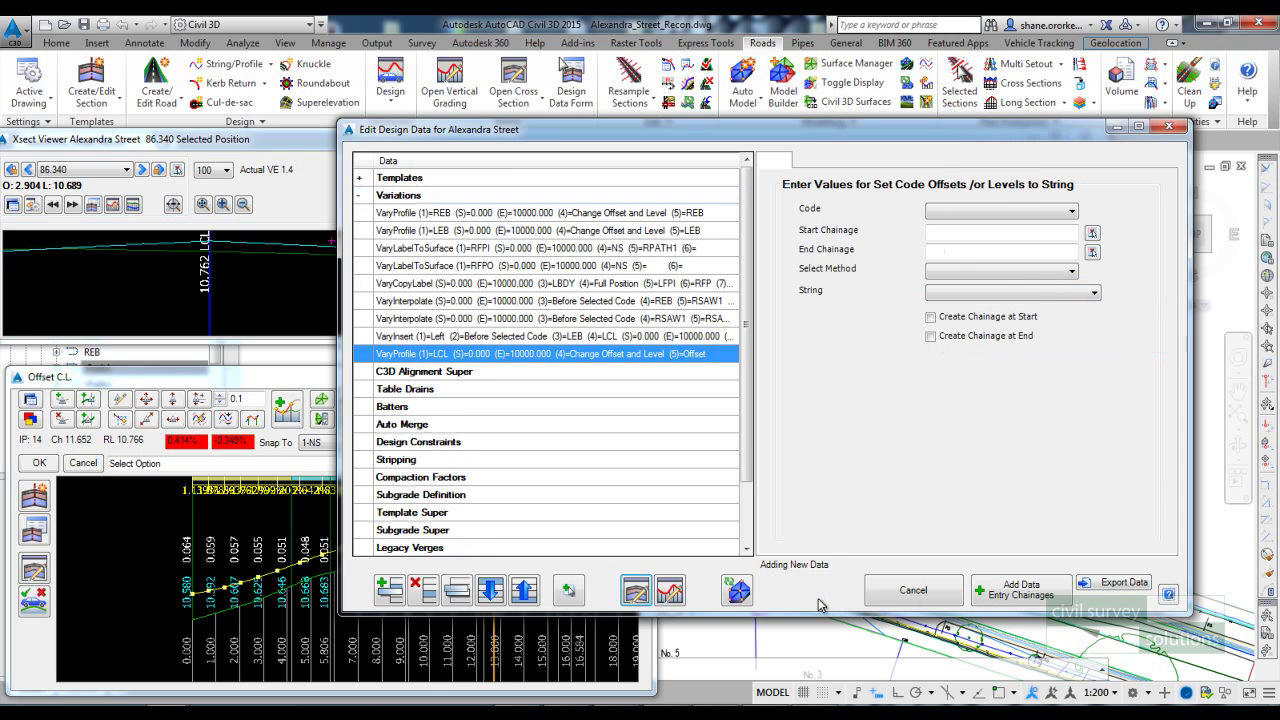
Close the design data editor and step the cross section back to chainage 76.689.
left_click(1172, 129)
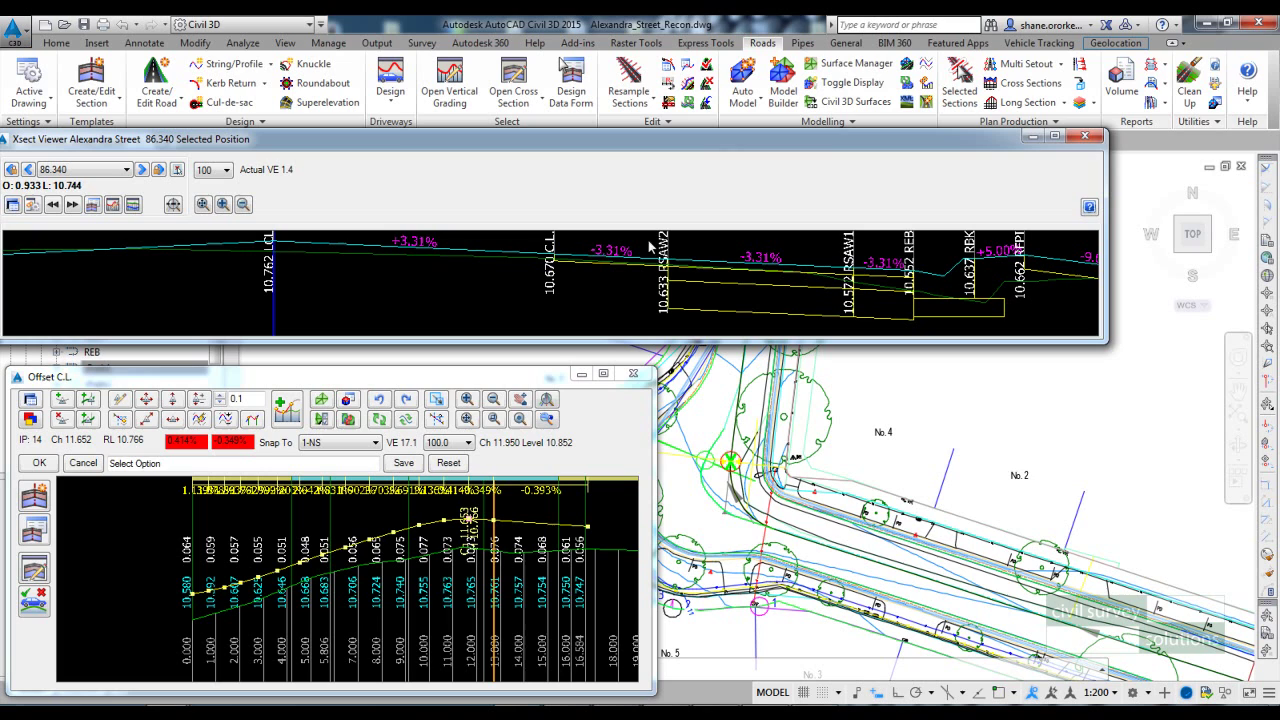
left_click_drag(710, 142, 810, 129)
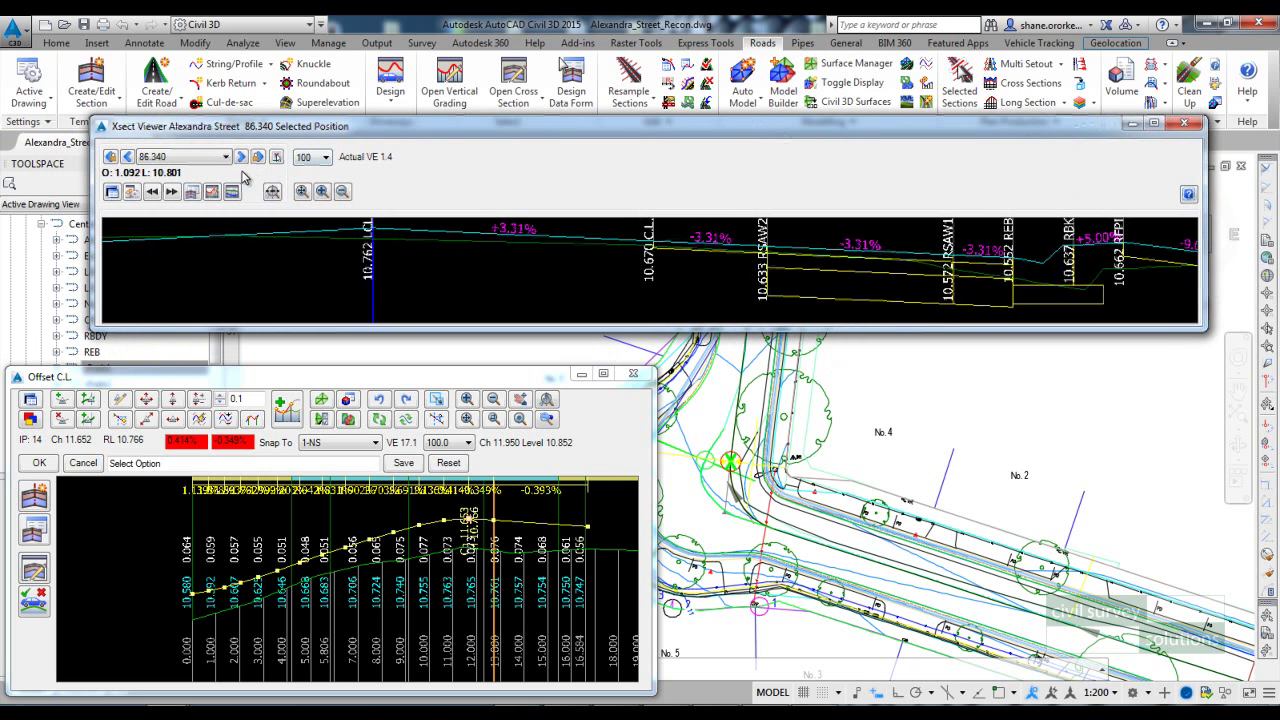
left_click(129, 158)
left_click(129, 158)
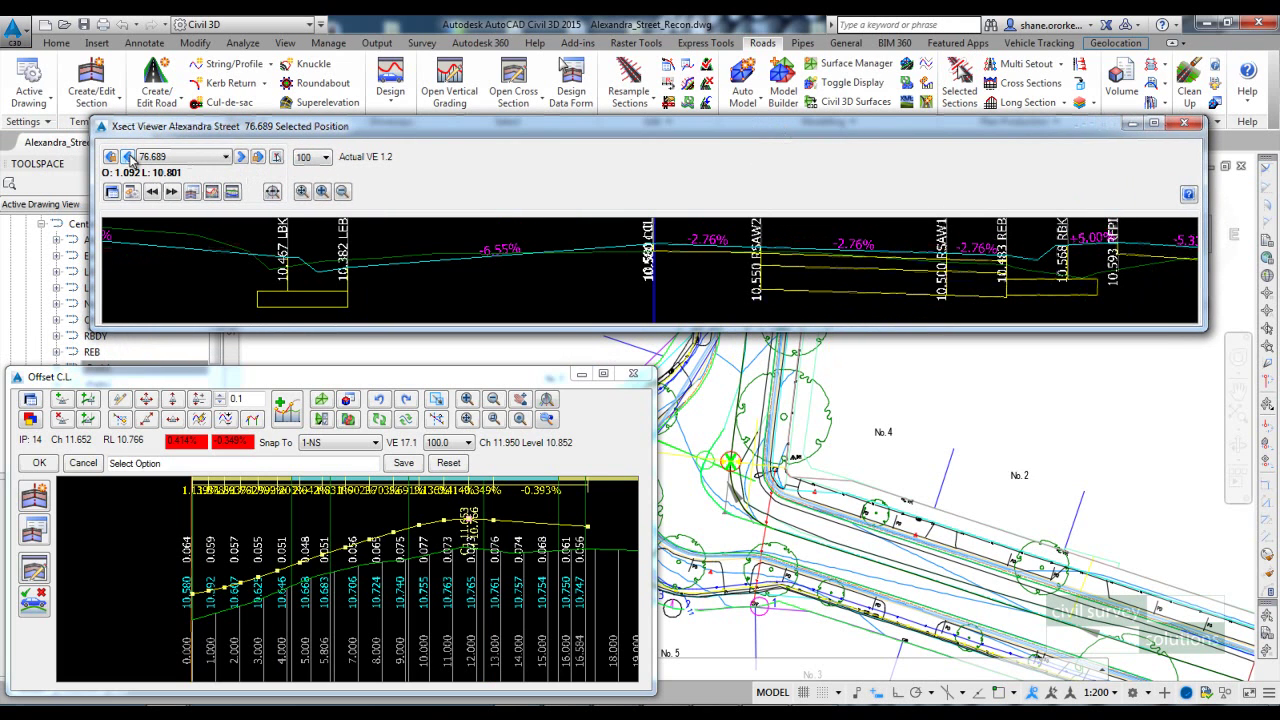
Step through chainages 86.340 and 90.000, returning to 86.340, to check the LCL crown.
left_click(241, 157)
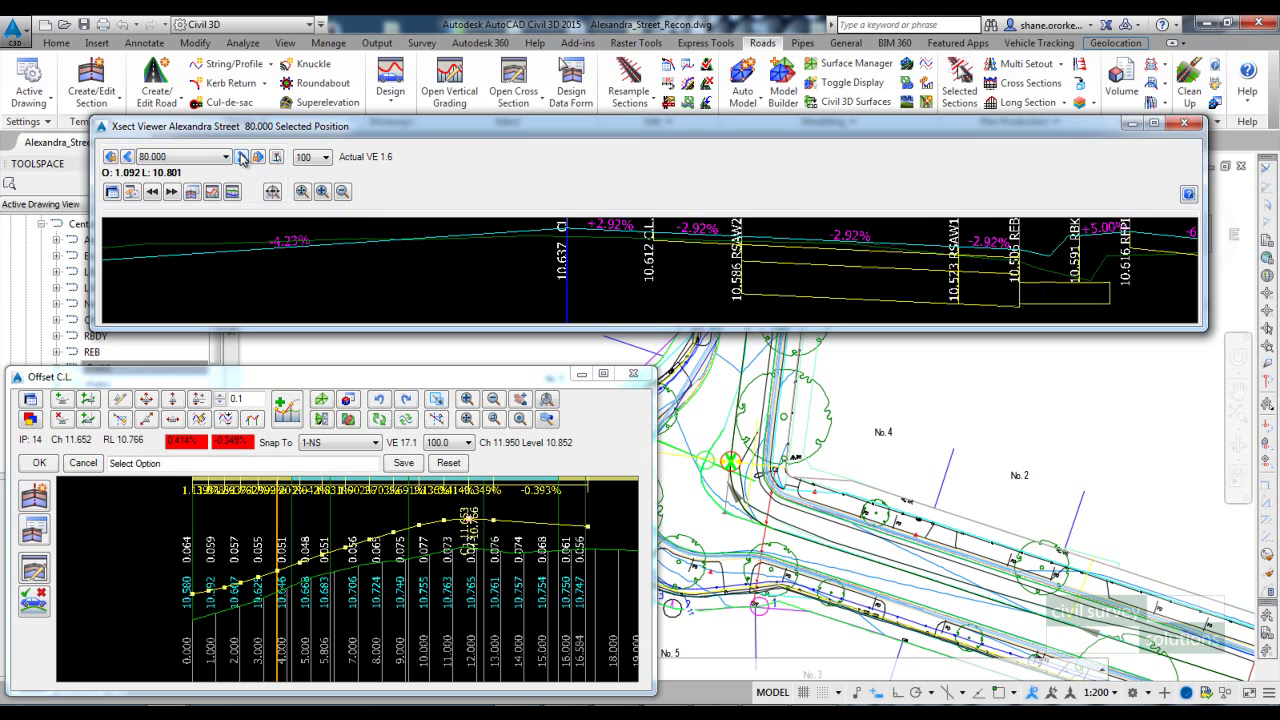
left_click(241, 157)
left_click_drag(845, 490, 843, 533)
scroll(850, 520, "up", 5)
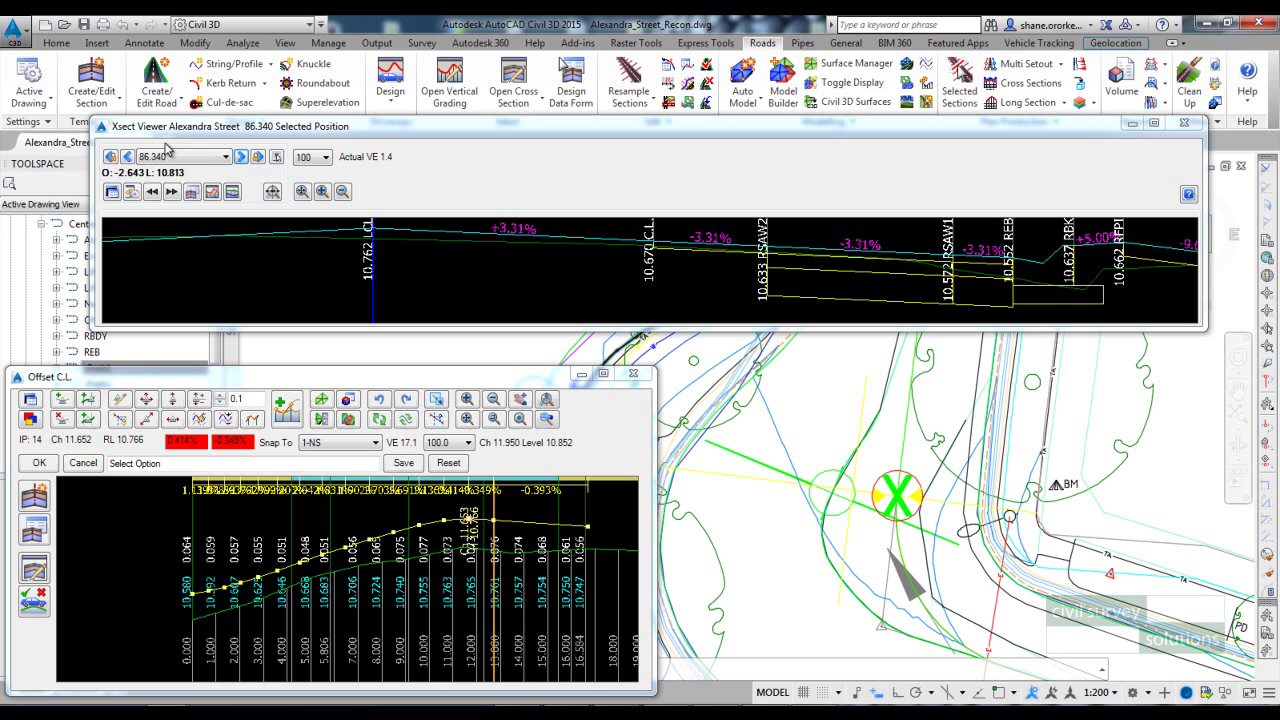
left_click(241, 157)
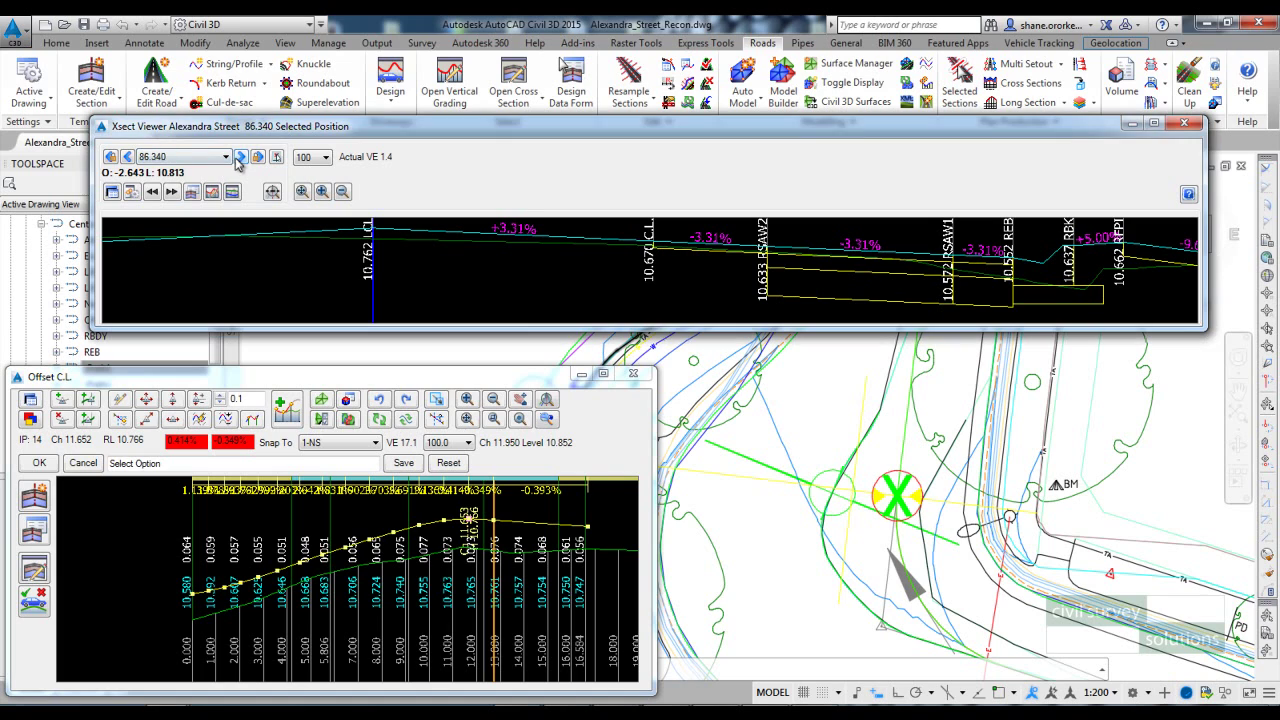
left_click(128, 157)
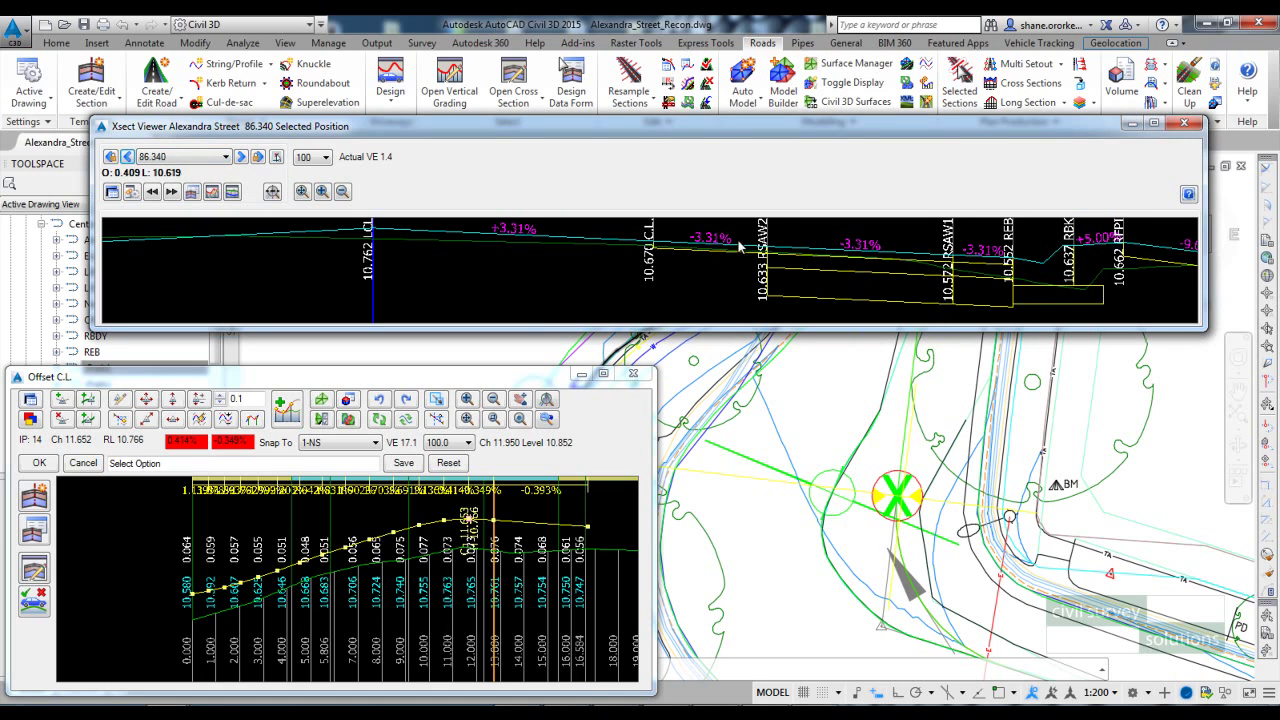